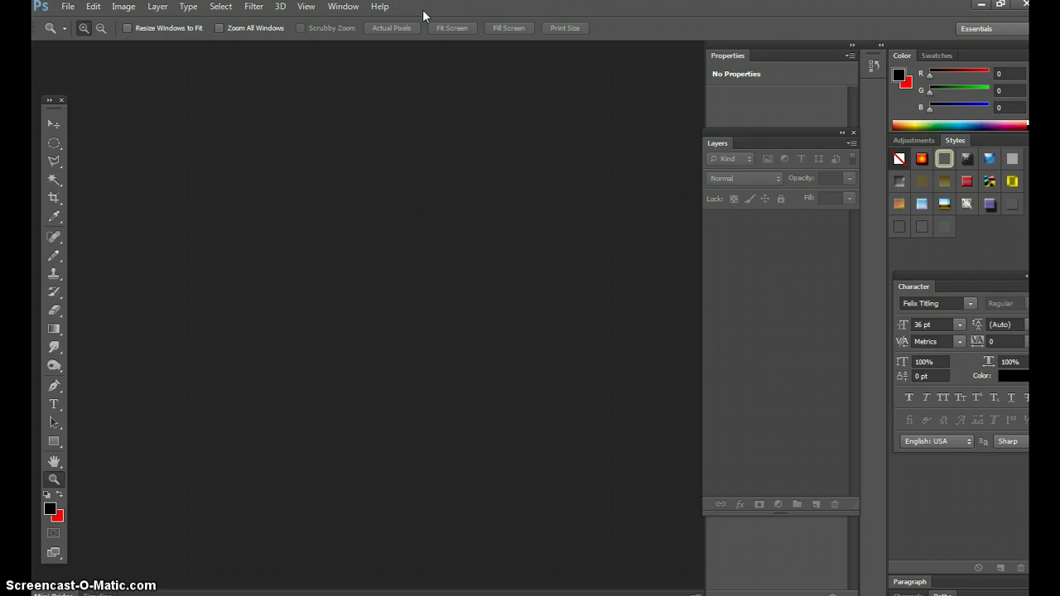
Switch to the browser to capture the screen with the tiger-eyes picture, and return to Photoshop
click(982, 6)
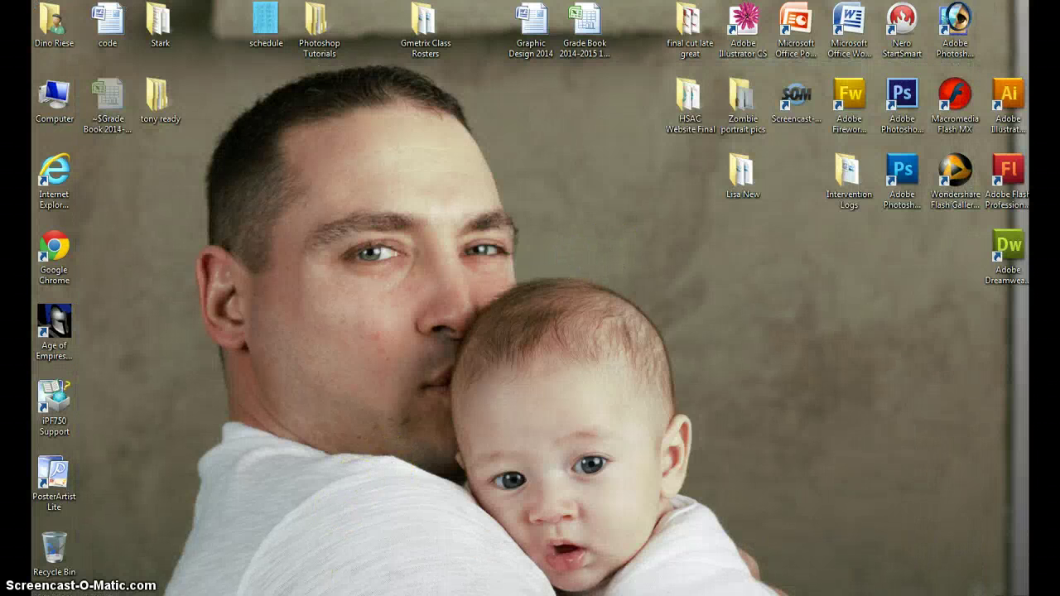
click(368, 543)
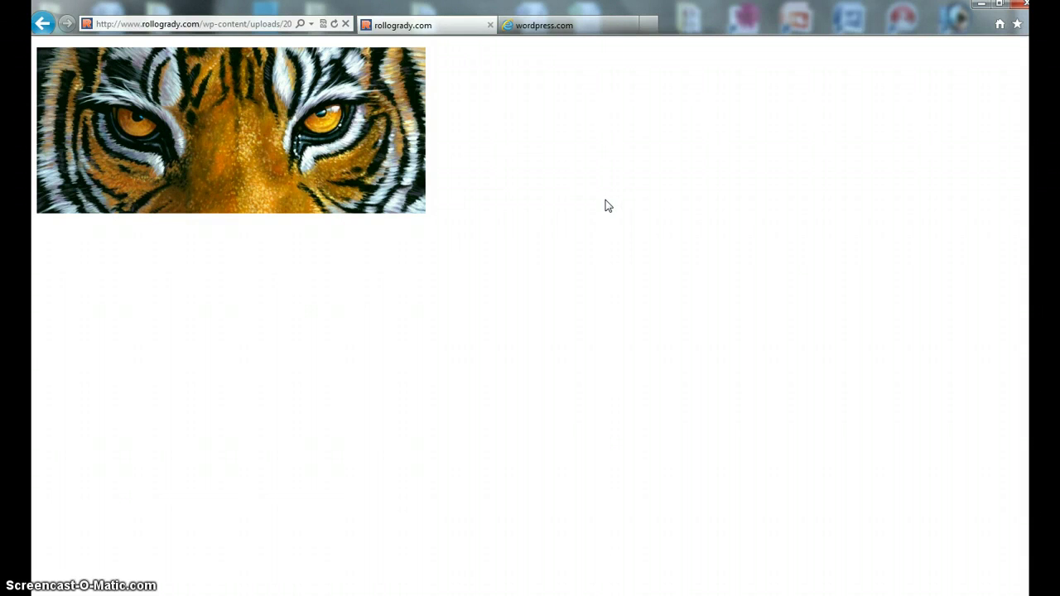
key(alt+Tab)
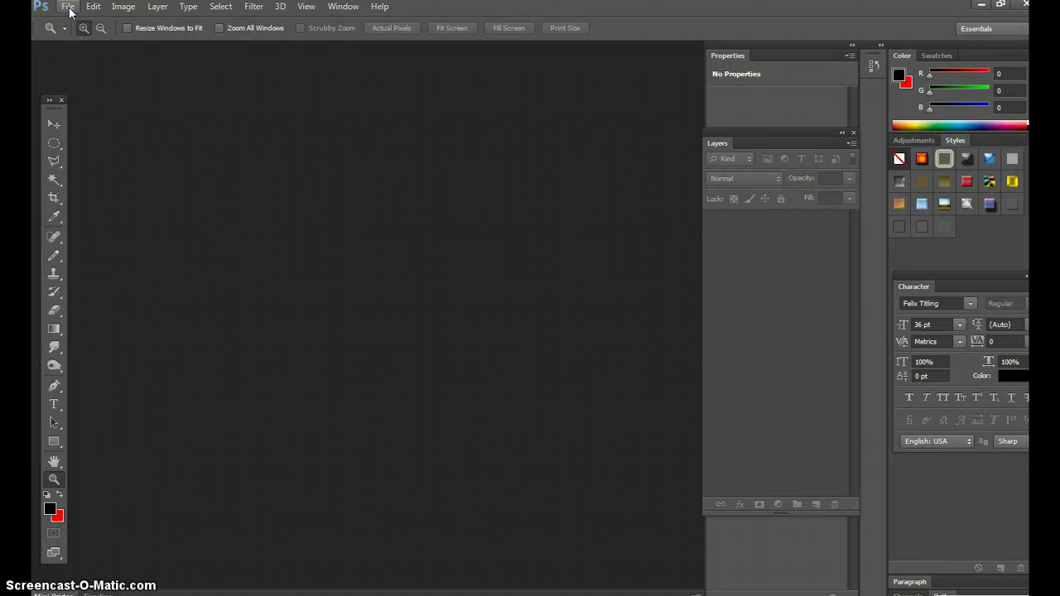
Create a new document with the Clipboard preset at 72 pixels/inch and paste the captured screenshot into it
click(68, 7)
click(83, 18)
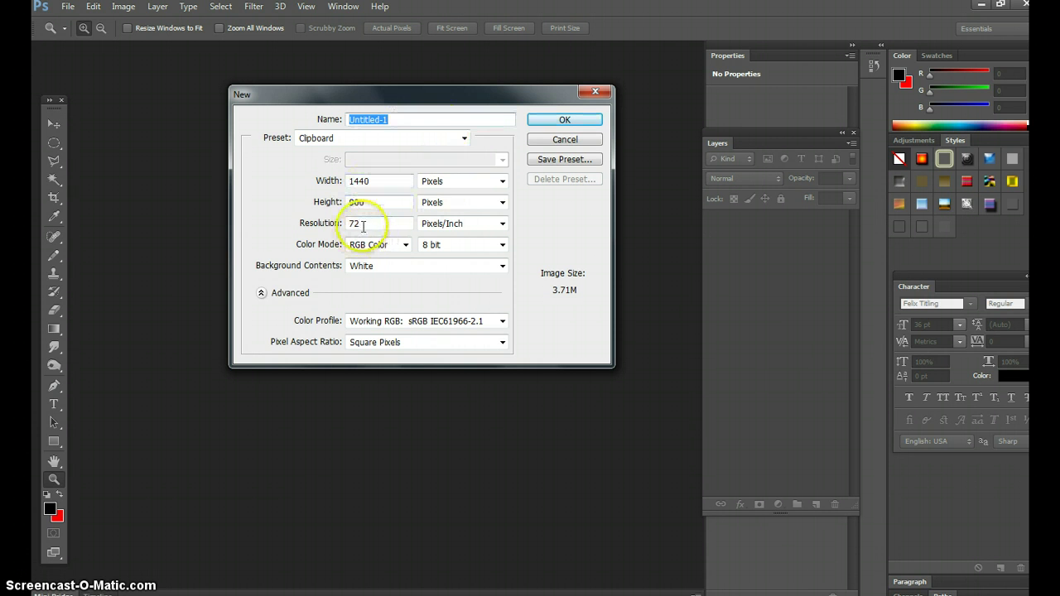
click(565, 120)
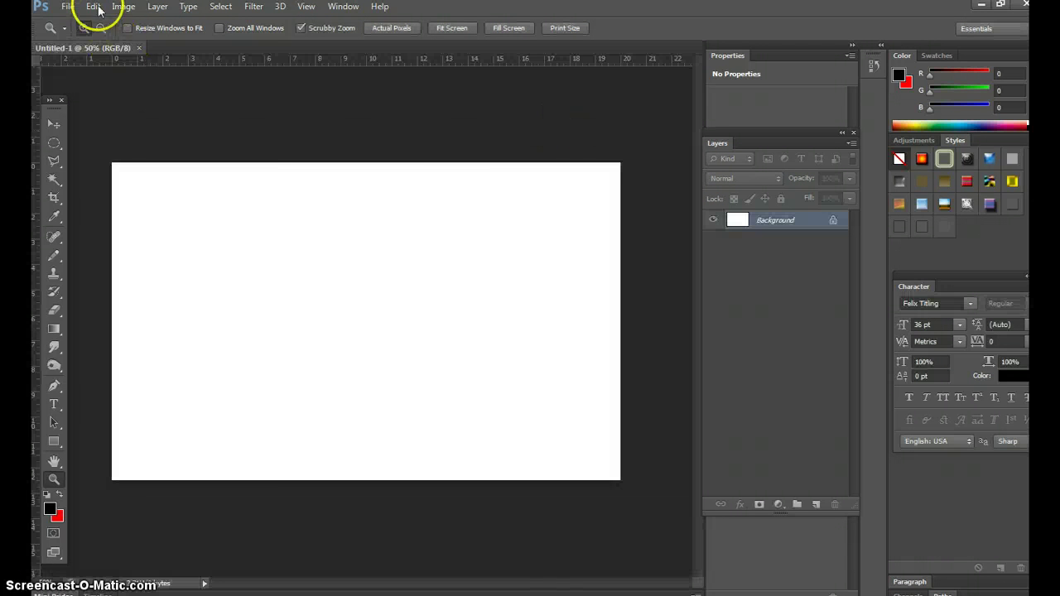
click(93, 7)
click(118, 129)
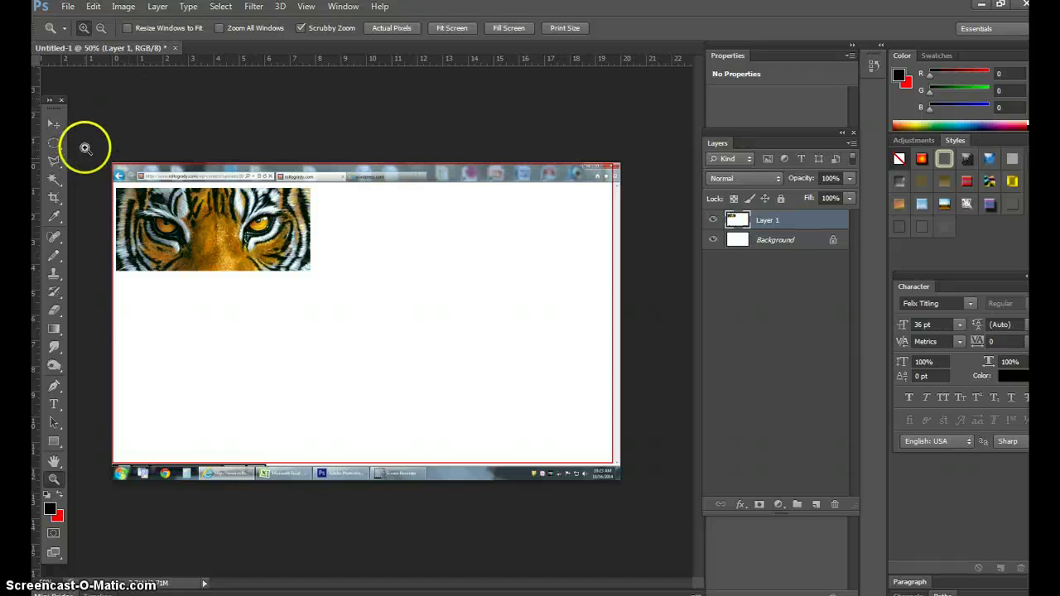
Crop the document roughly to the tiger-eyes picture, removing the rest of the screenshot
click(53, 197)
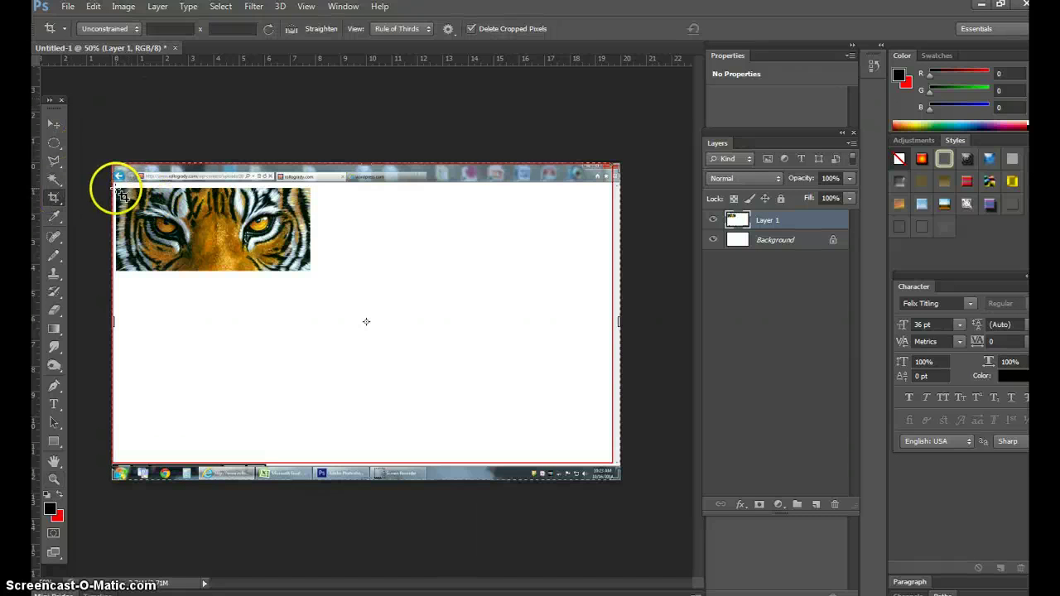
drag(121, 195, 310, 272)
click(53, 190)
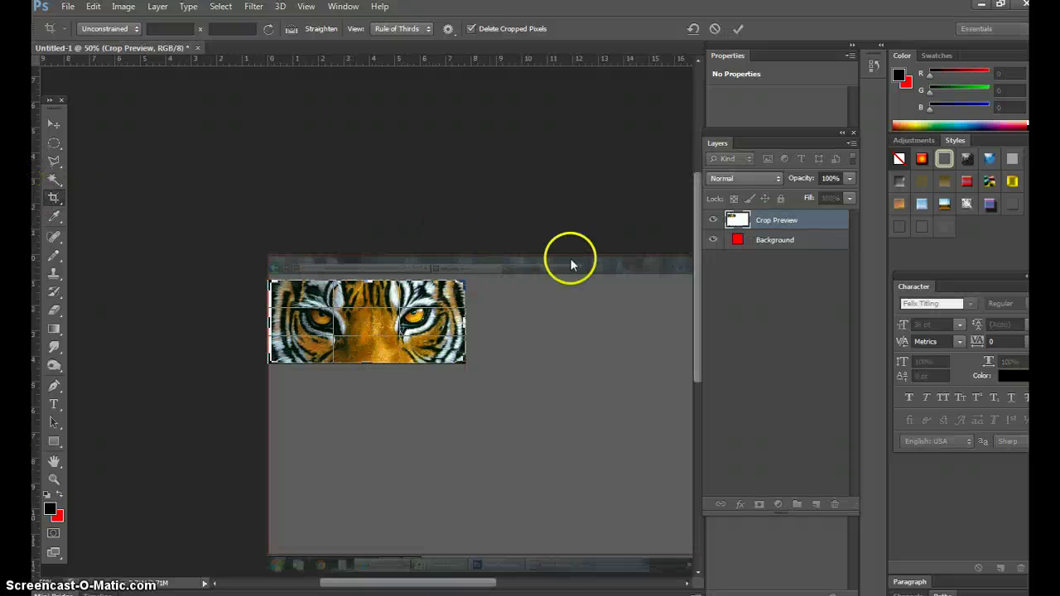
click(468, 235)
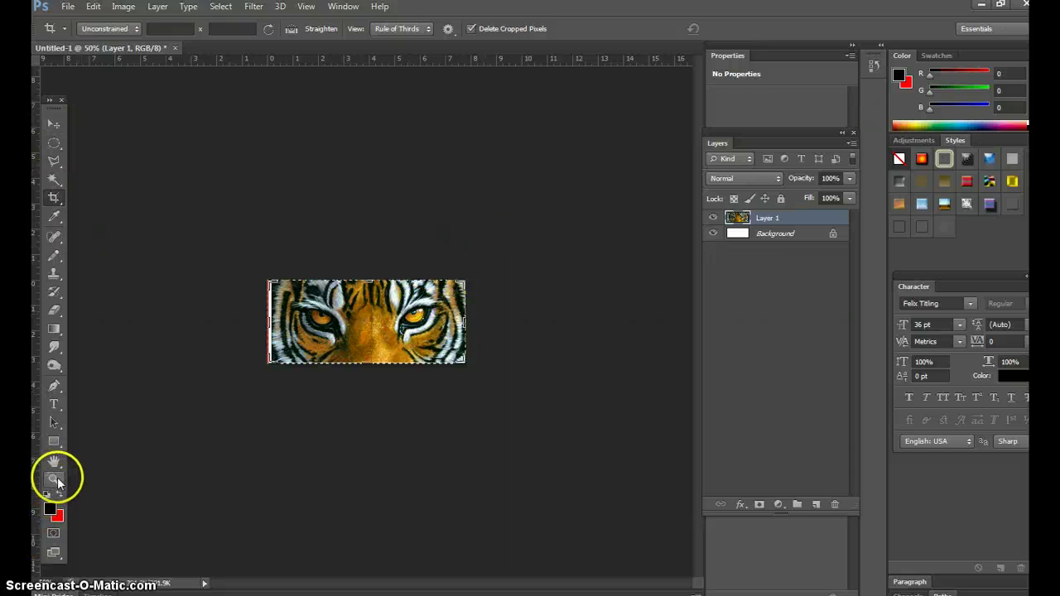
Crop the tiger image again more tightly to remove the red and white strips along its edges
double_click(54, 481)
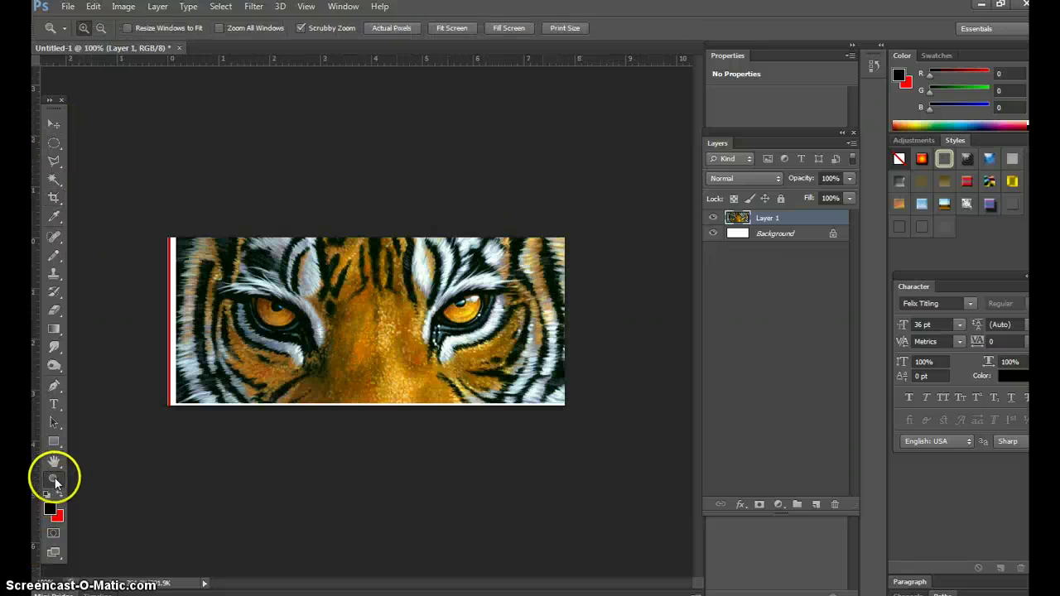
click(54, 199)
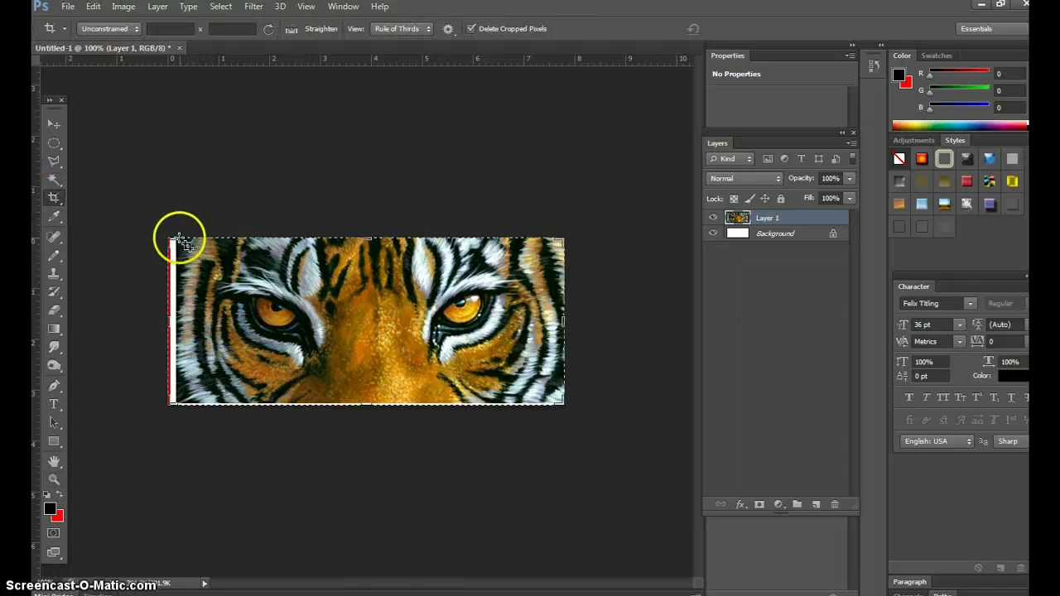
drag(182, 237, 558, 404)
drag(367, 403, 368, 402)
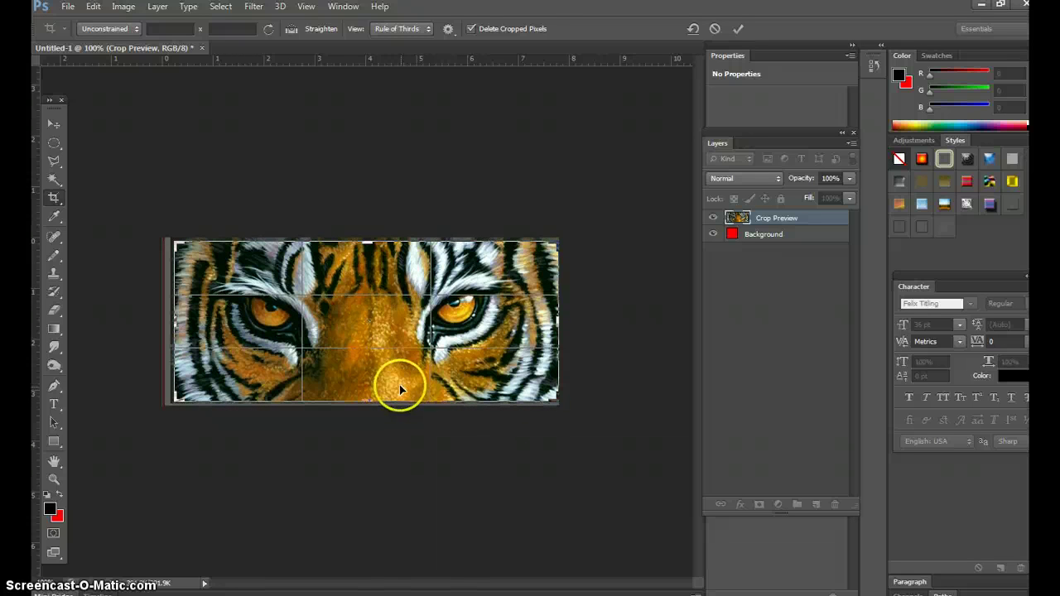
click(53, 197)
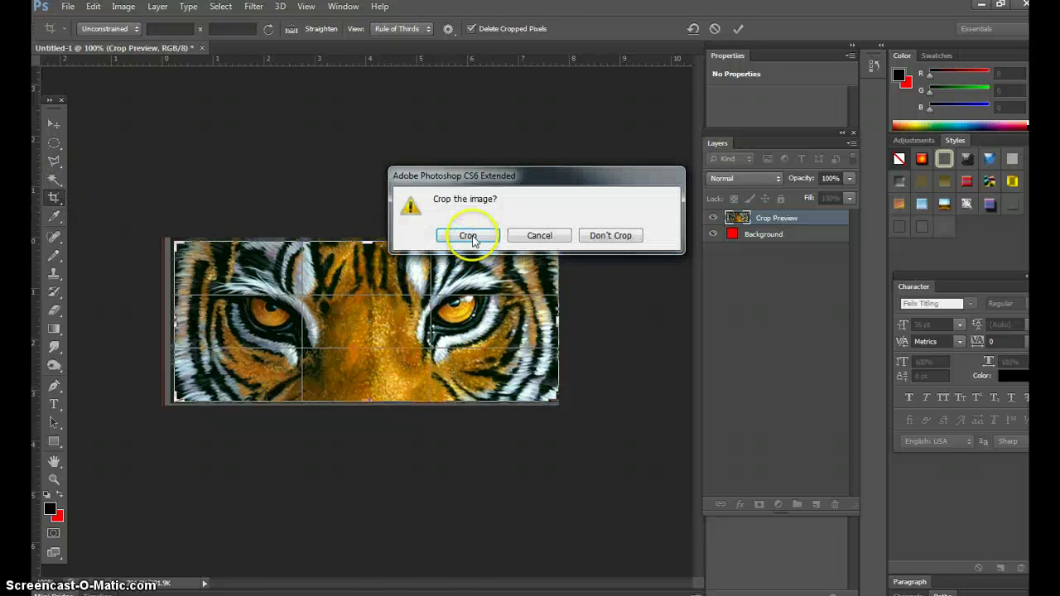
click(468, 234)
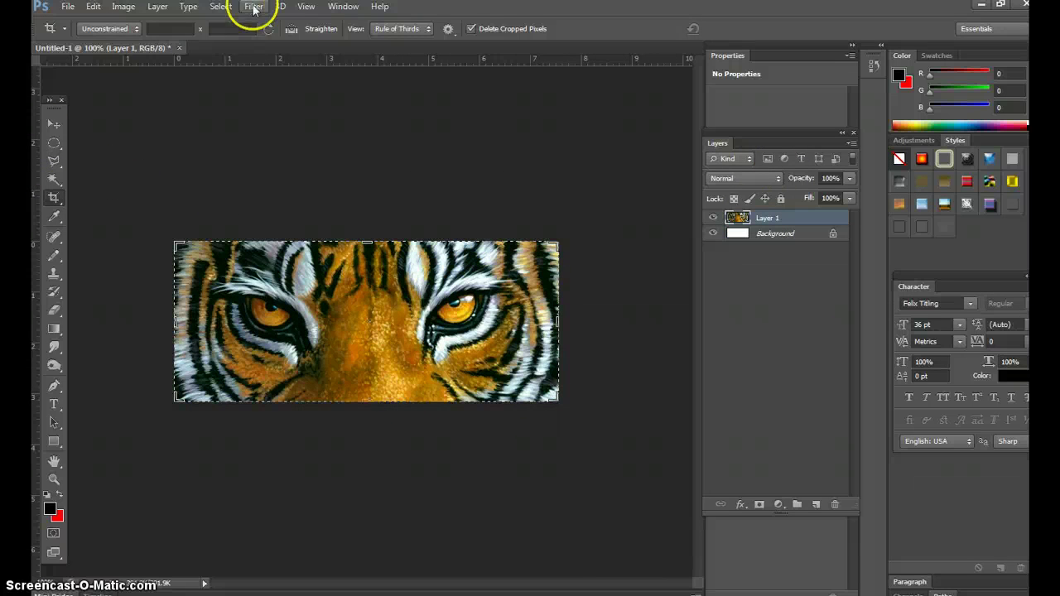
Delete the Background layer and duplicate the tiger image layer
click(220, 7)
click(564, 165)
click(53, 123)
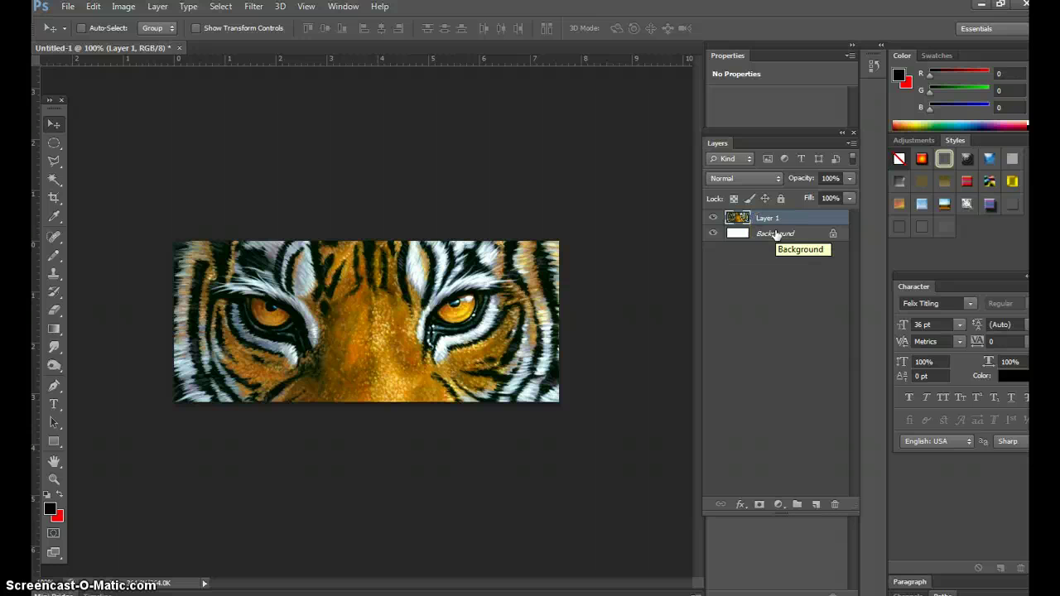
drag(776, 234, 816, 503)
click(760, 219)
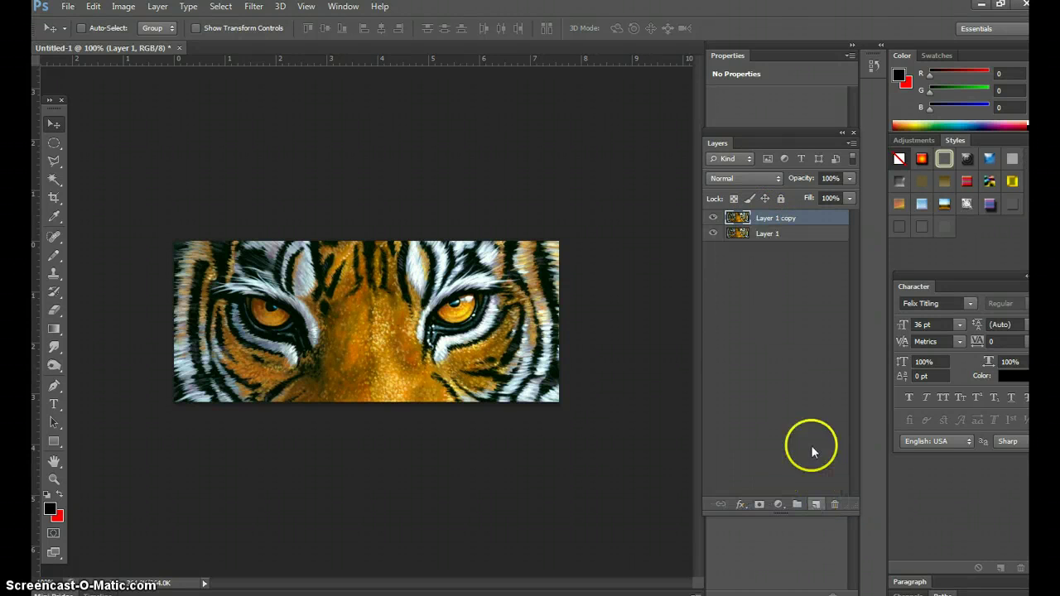
Rename the lower tiger layer "color" and select the duplicate layer above it
double_click(768, 235)
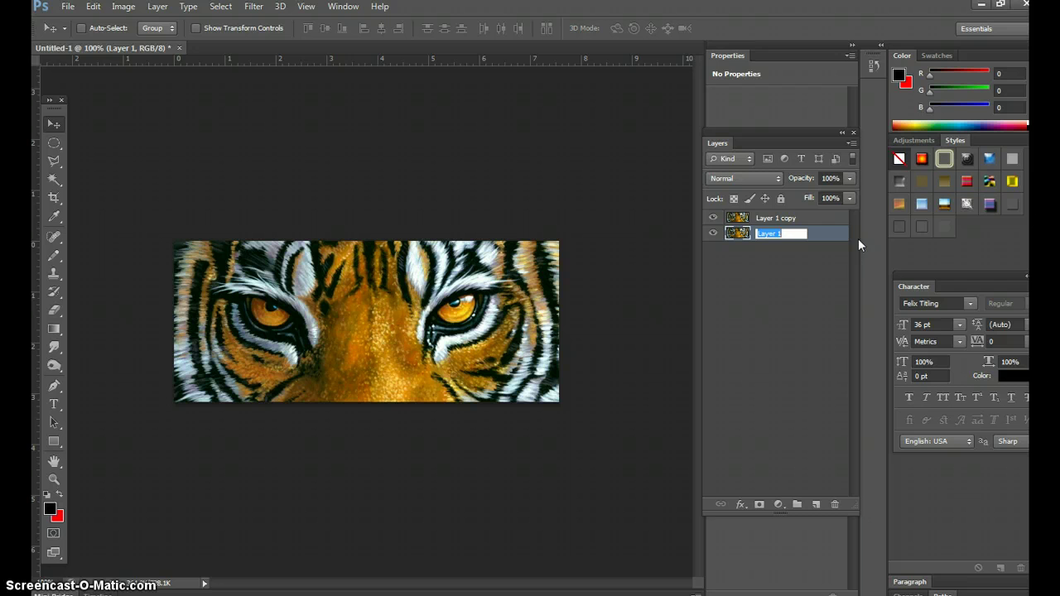
text(color)
click(779, 219)
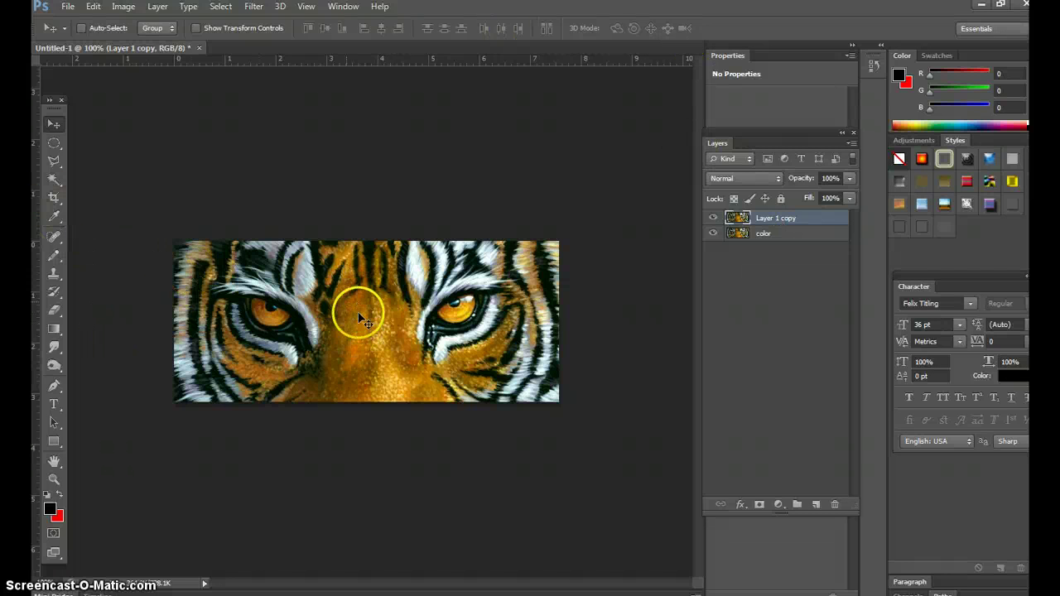
Start a Channel Mixer adjustment on the duplicate layer with Monochrome enabled, keeping the dialog clear of the image
click(129, 8)
mouse_move(236, 42)
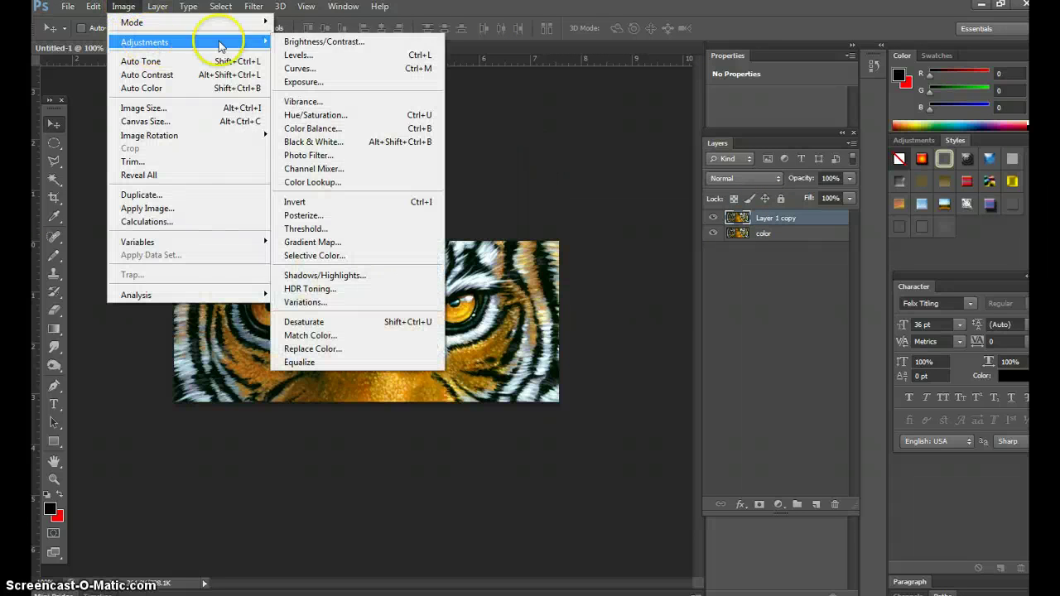
click(342, 169)
click(773, 297)
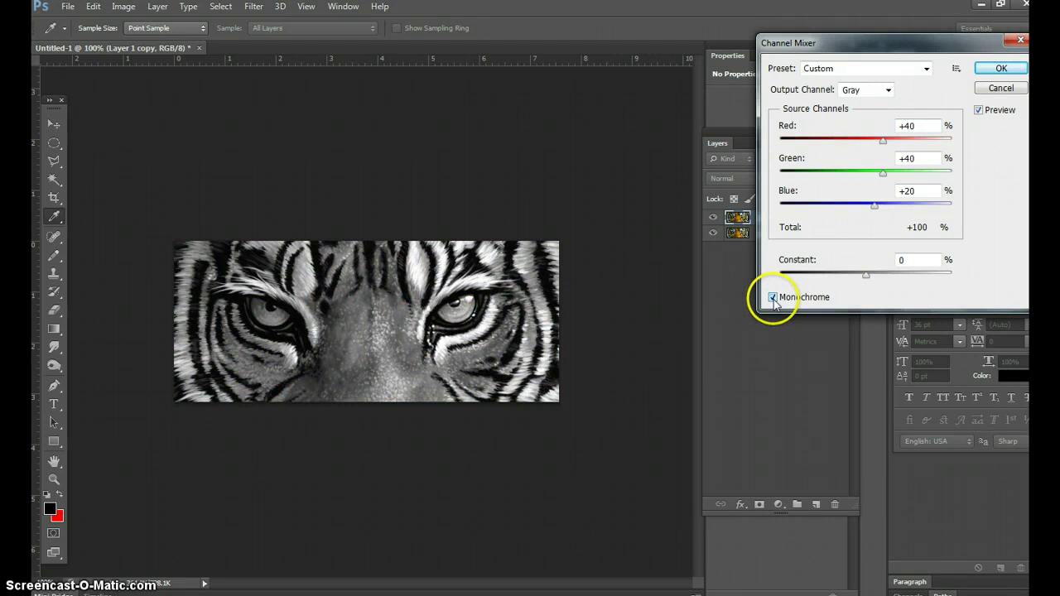
drag(971, 38, 861, 411)
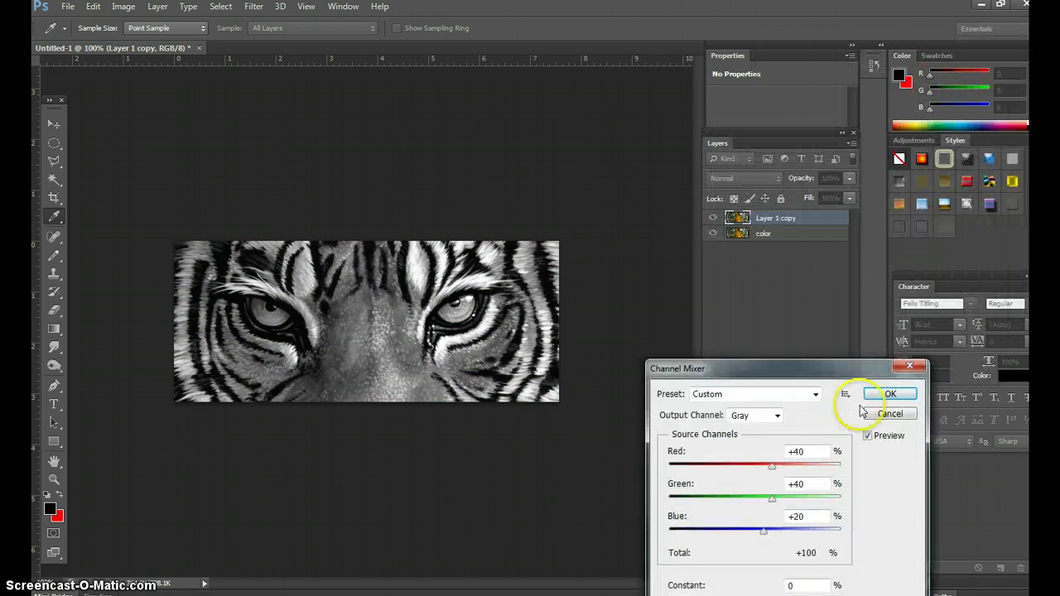
drag(863, 369, 870, 279)
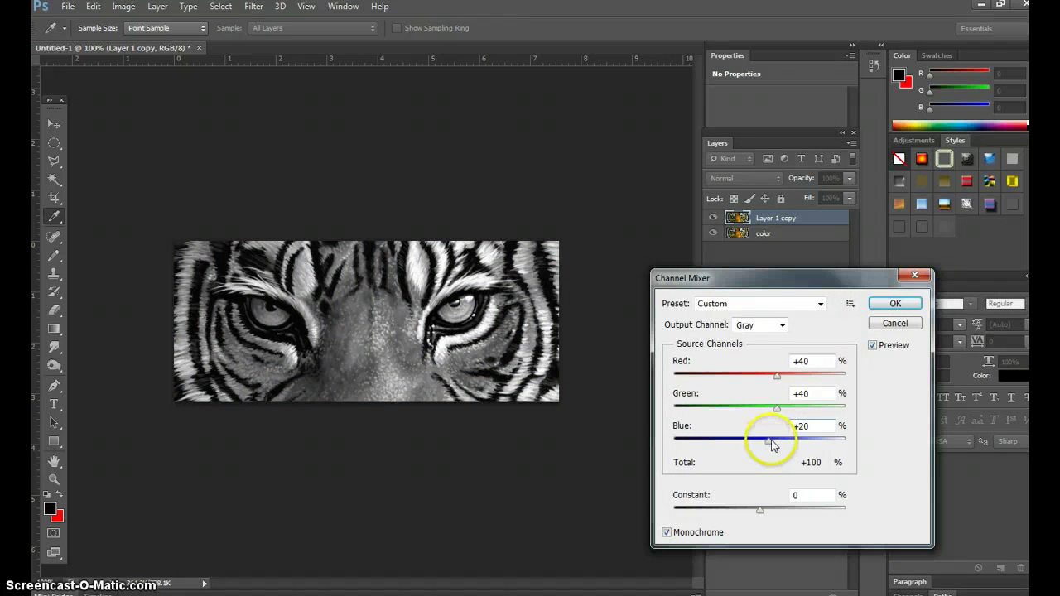
Set the gray mix to Red +73, Green +52, Blue +19 and Constant -4, and apply the adjustment
drag(772, 445, 786, 414)
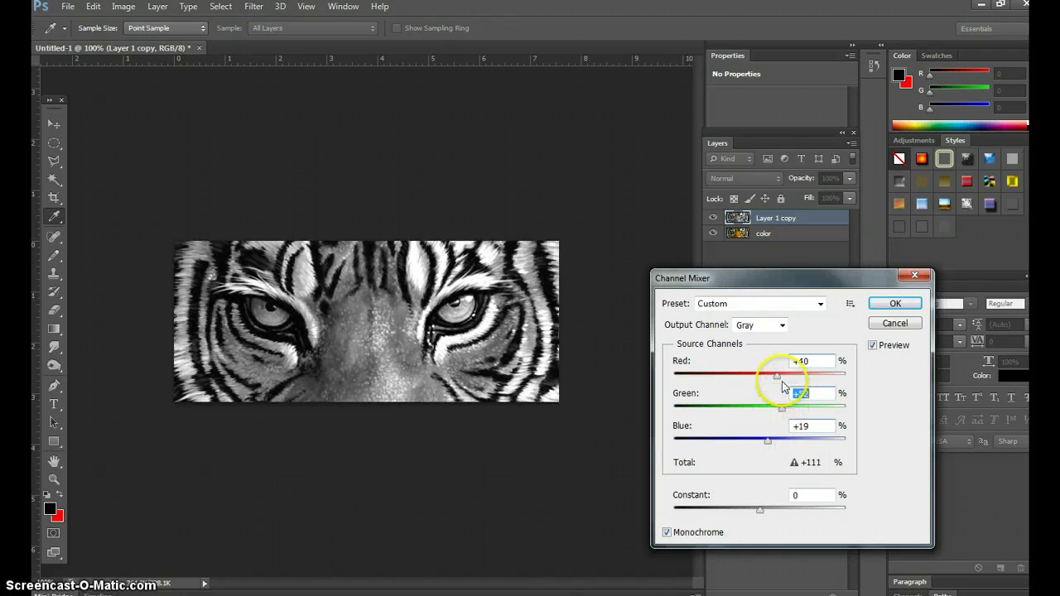
drag(779, 377, 776, 380)
scroll(777, 380, up, 20)
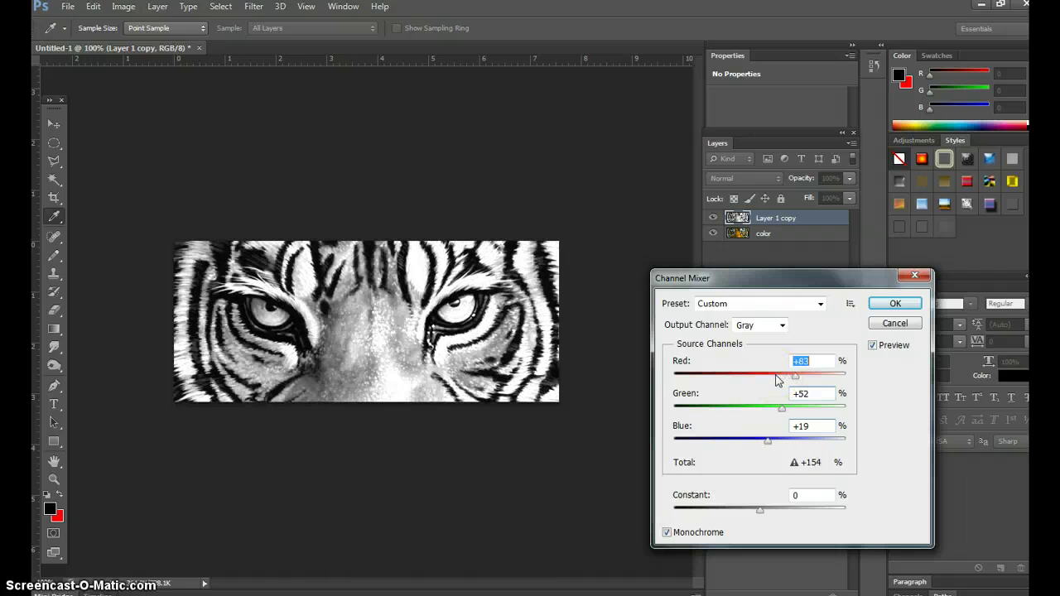
click(757, 510)
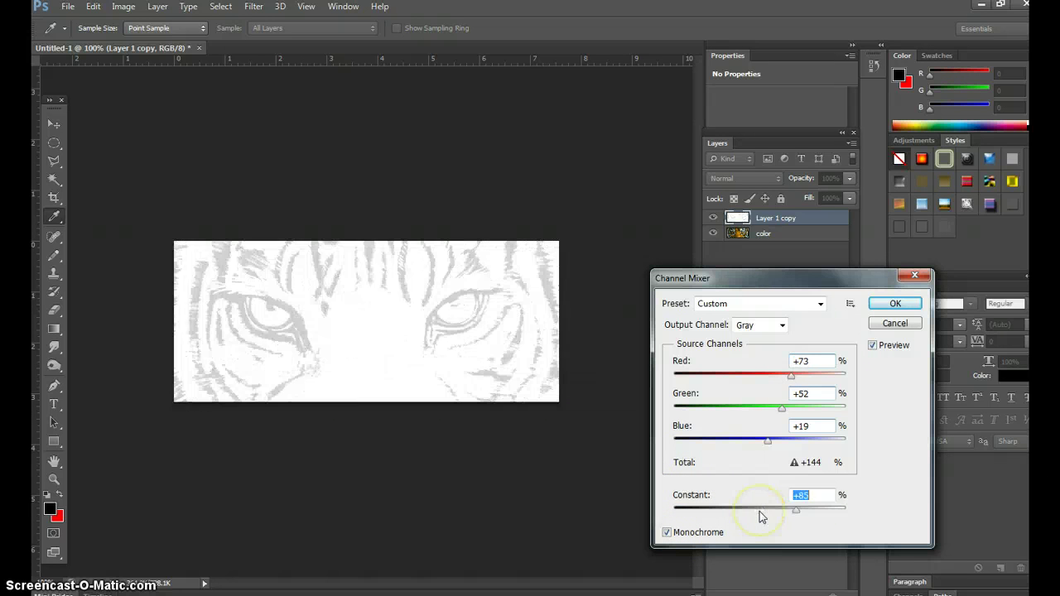
scroll(758, 512, down, 12)
scroll(760, 516, up, 8)
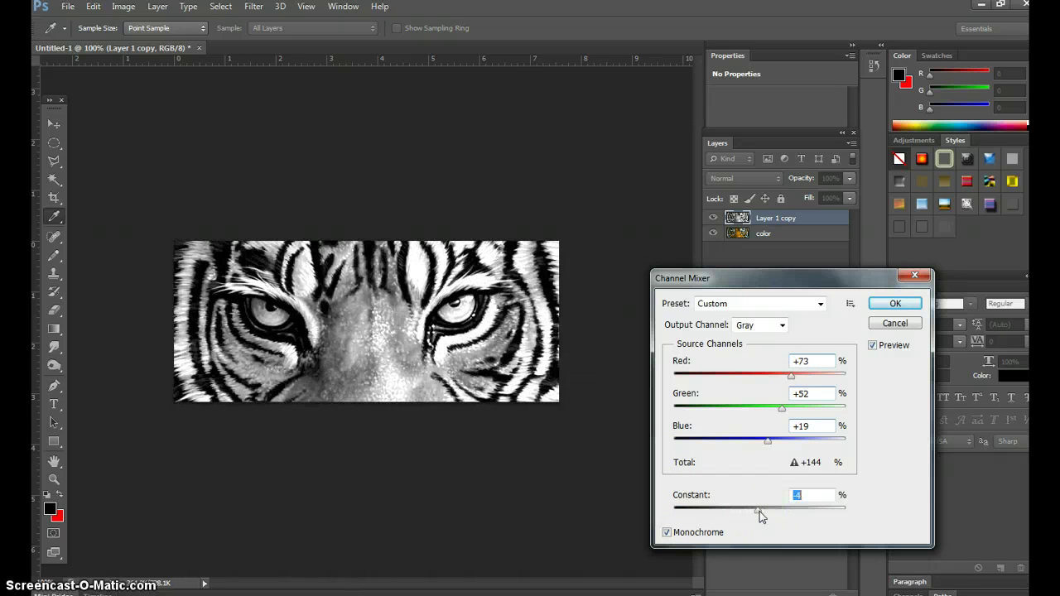
click(886, 305)
key(v)
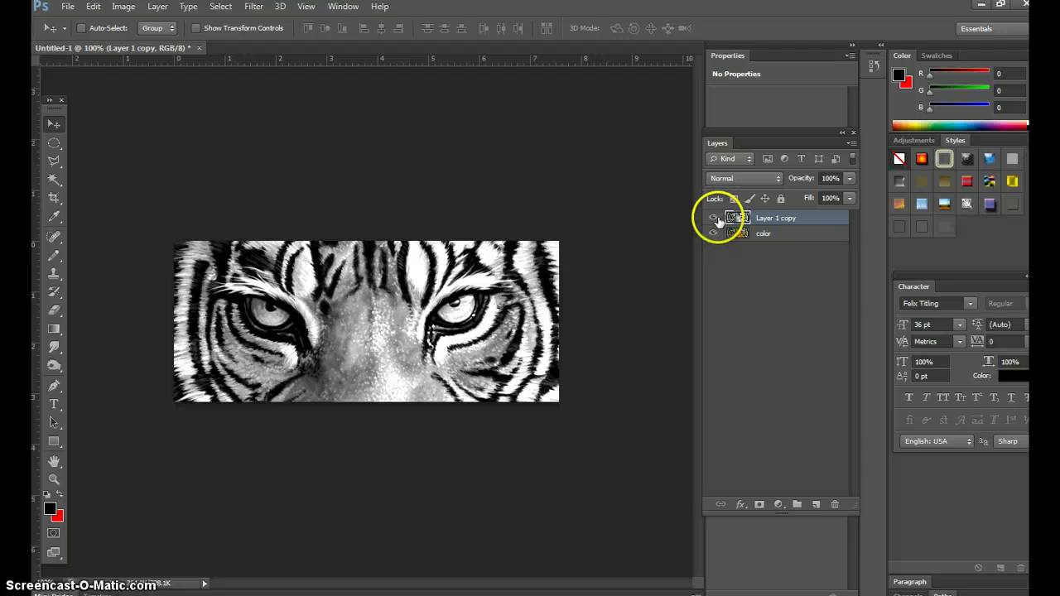
Rename the black-and-white layer "bnw"
click(774, 235)
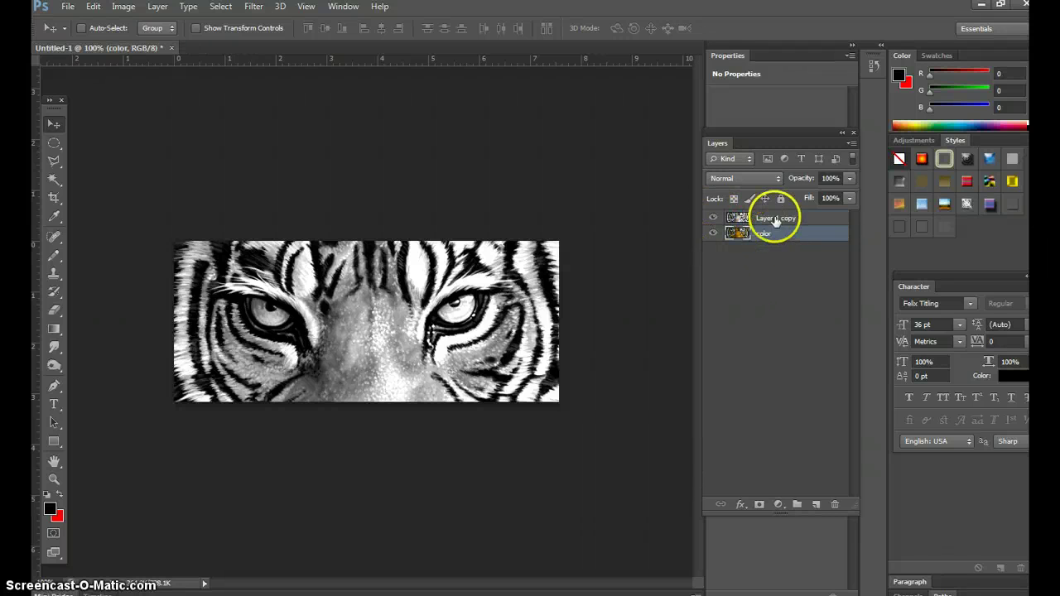
click(776, 218)
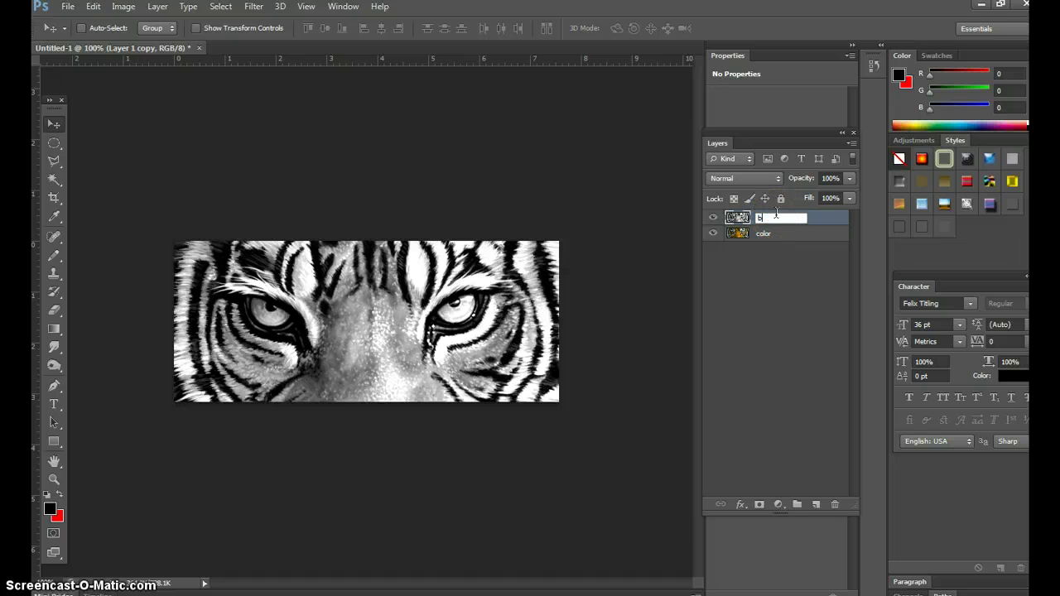
key(Return)
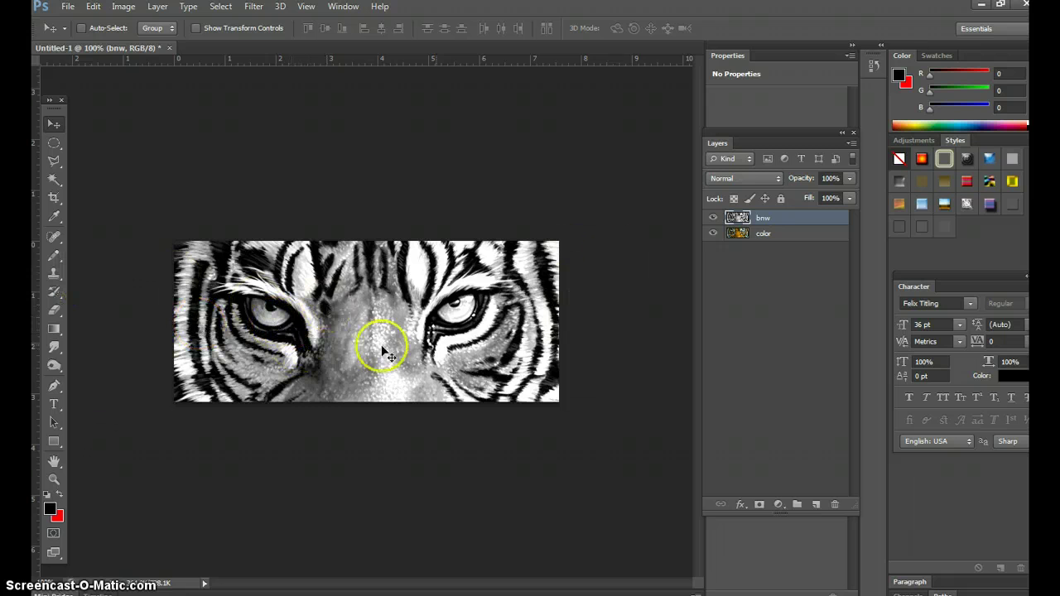
Outline the tiger's left iris with the Polygonal Lasso and cut it out of the bnw layer
click(54, 161)
click(128, 173)
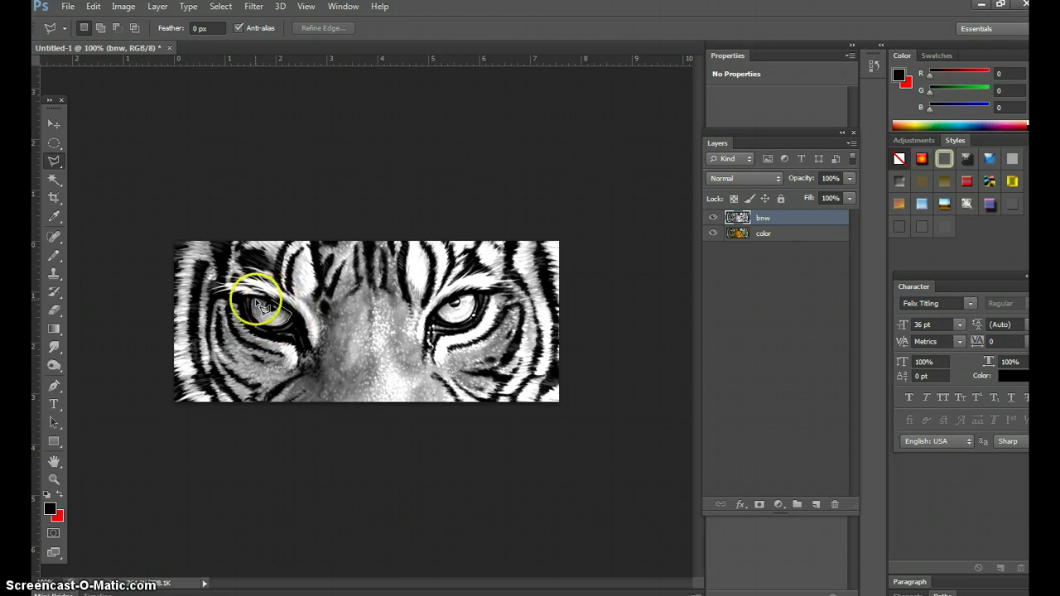
click(261, 301)
click(94, 6)
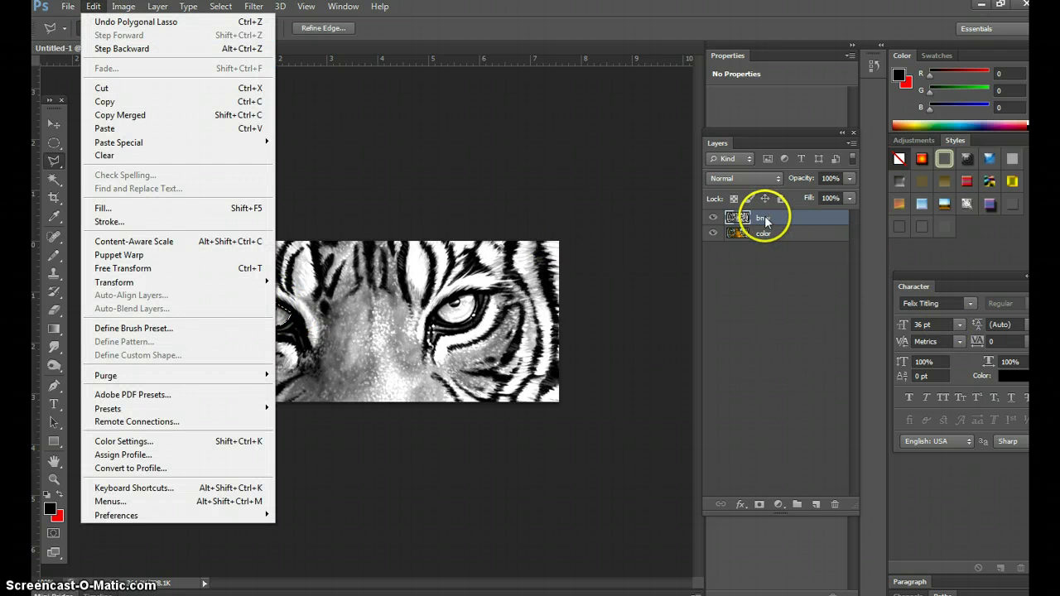
click(107, 89)
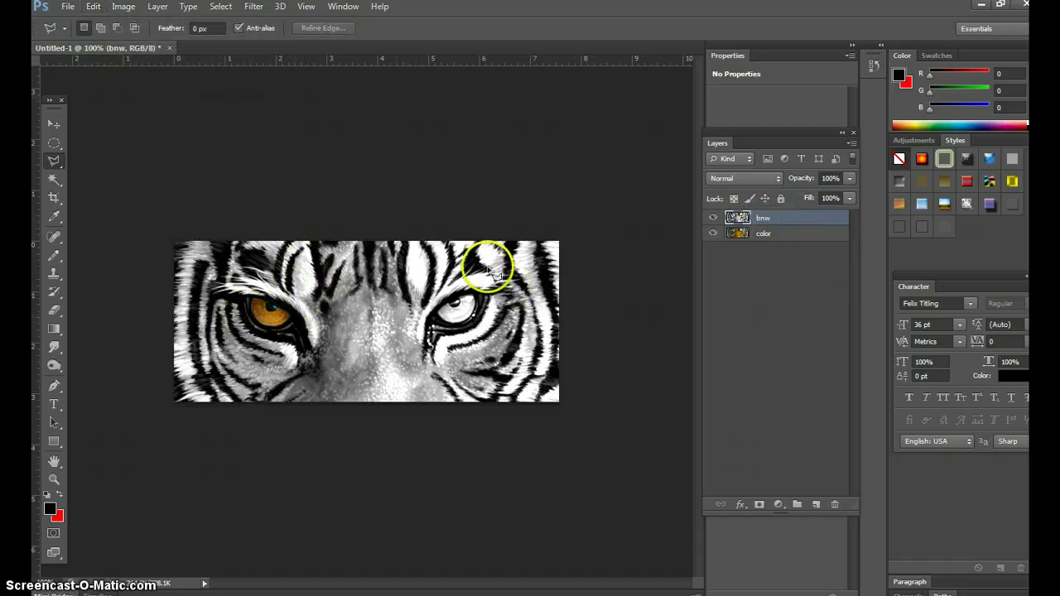
Hide and show the bnw and color layers in turn to check the cut-out over the left eye
click(714, 218)
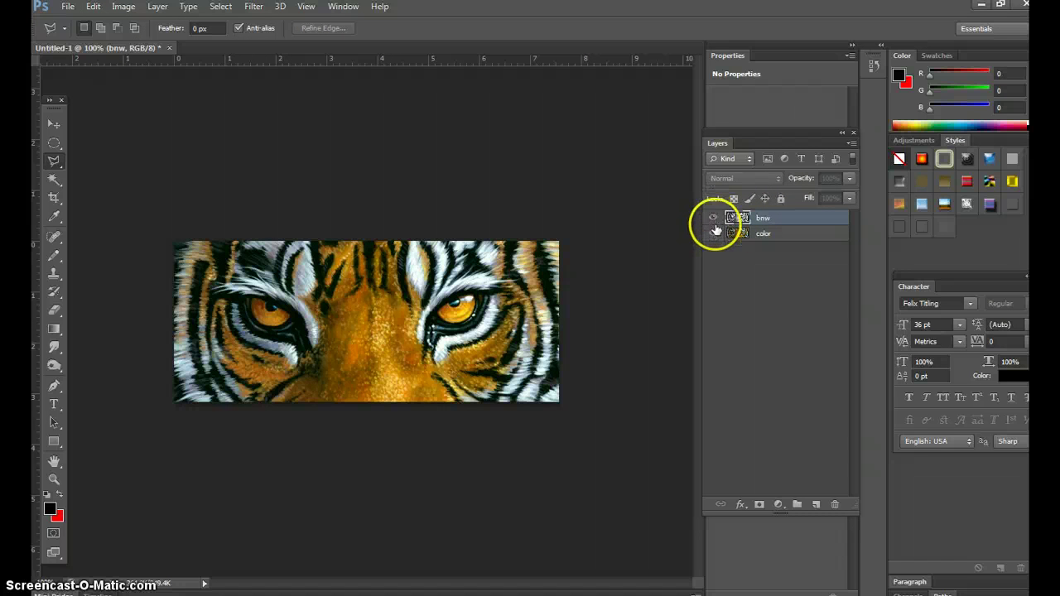
click(714, 220)
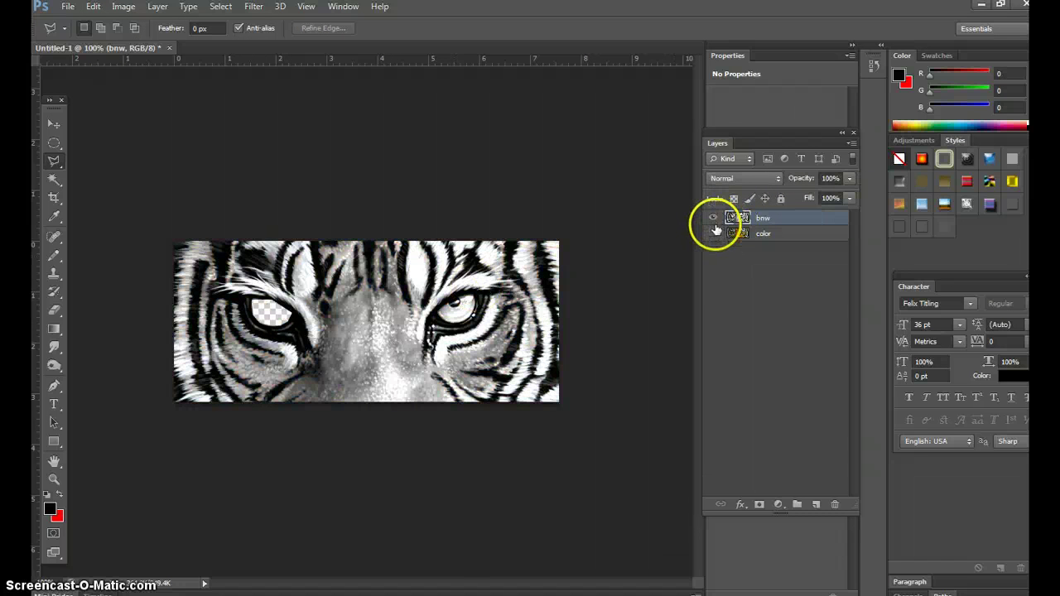
click(774, 236)
click(713, 233)
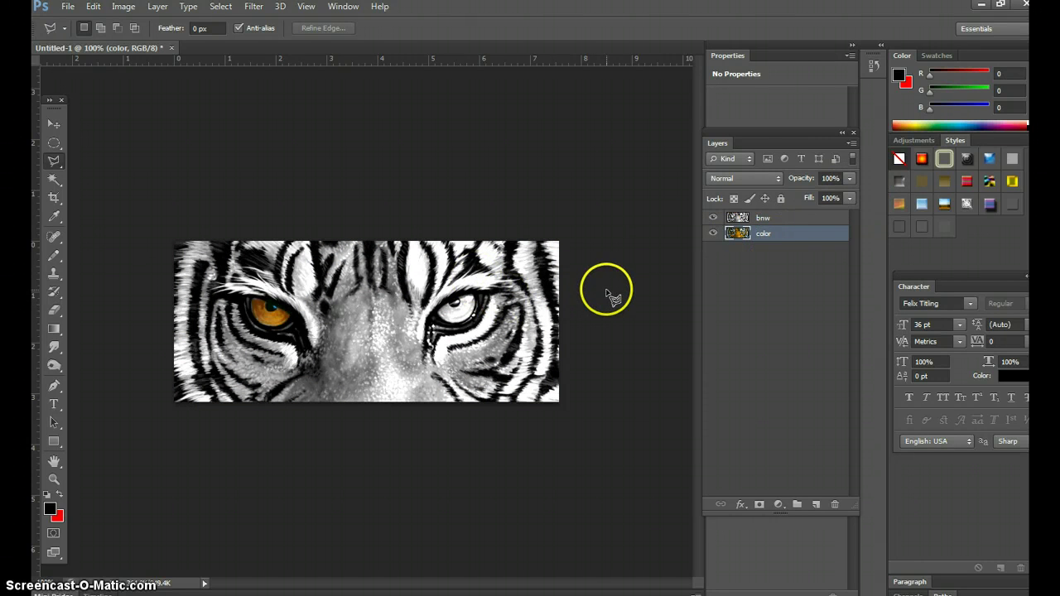
Undo the left iris cut on the bnw layer and clear the remaining selection
key(ctrl+z)
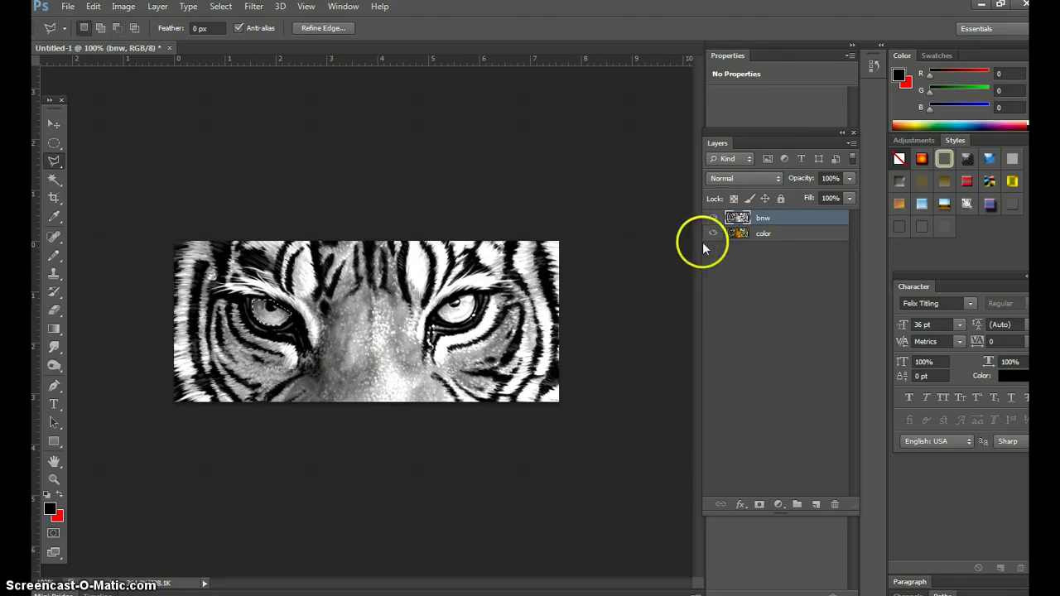
click(221, 7)
click(239, 34)
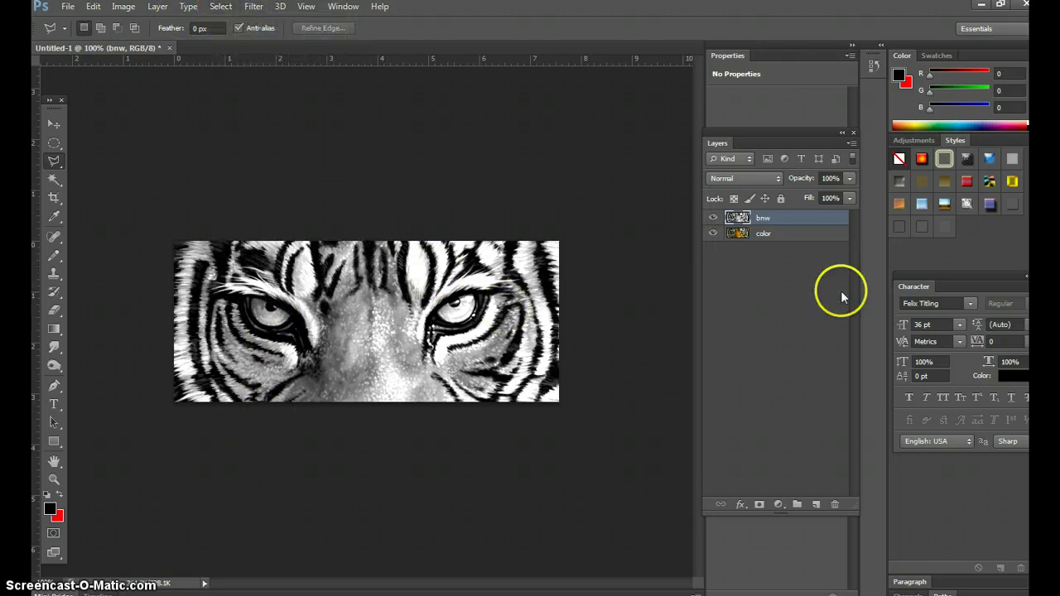
Erase both eyes and the fur around them from the bnw layer using a soft round 94 px Eraser at 0% hardness
click(55, 313)
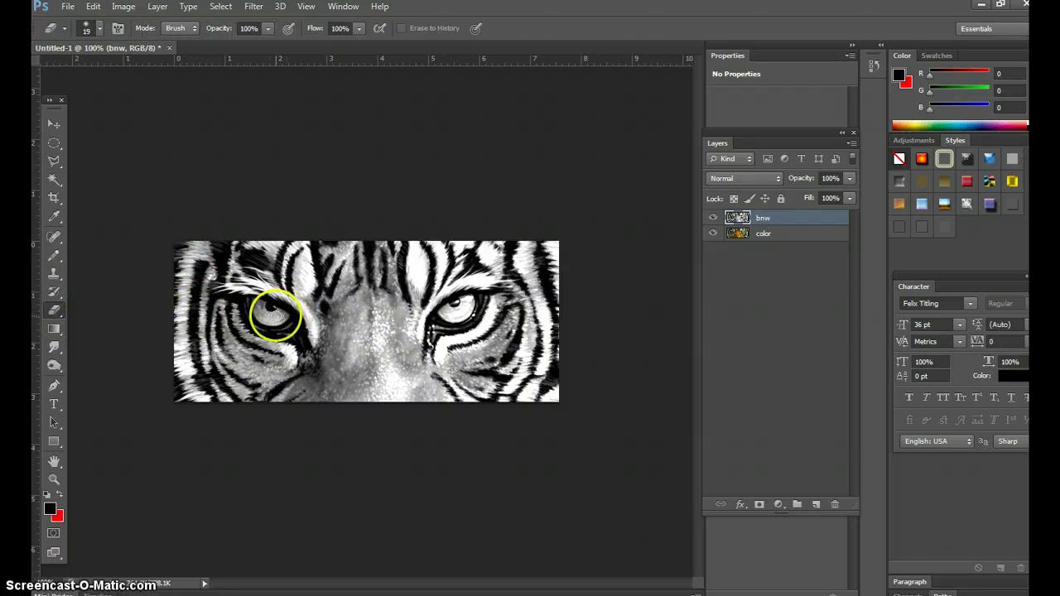
click(99, 30)
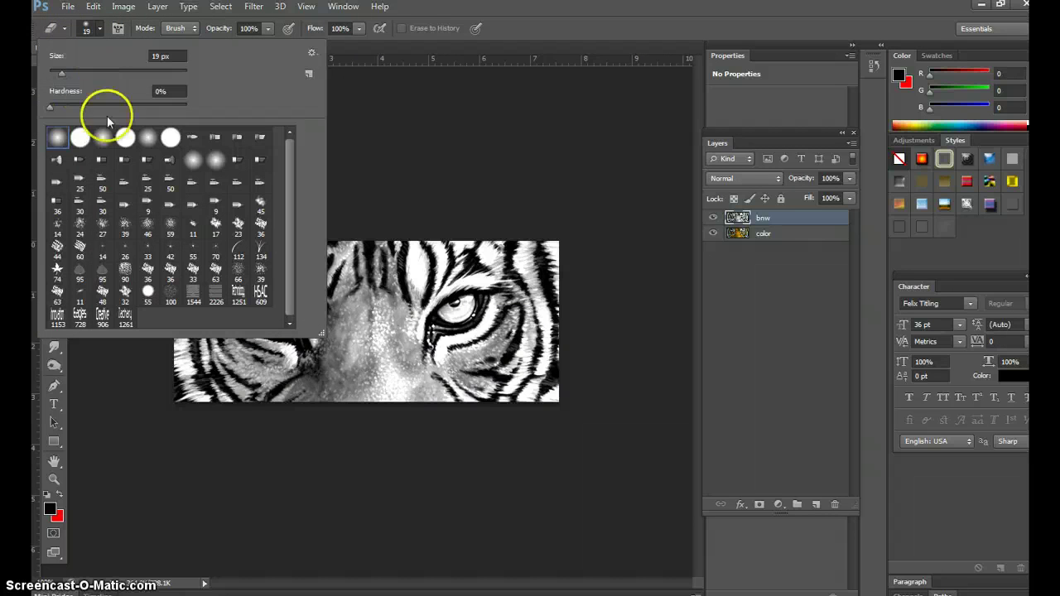
click(100, 139)
drag(66, 71, 94, 73)
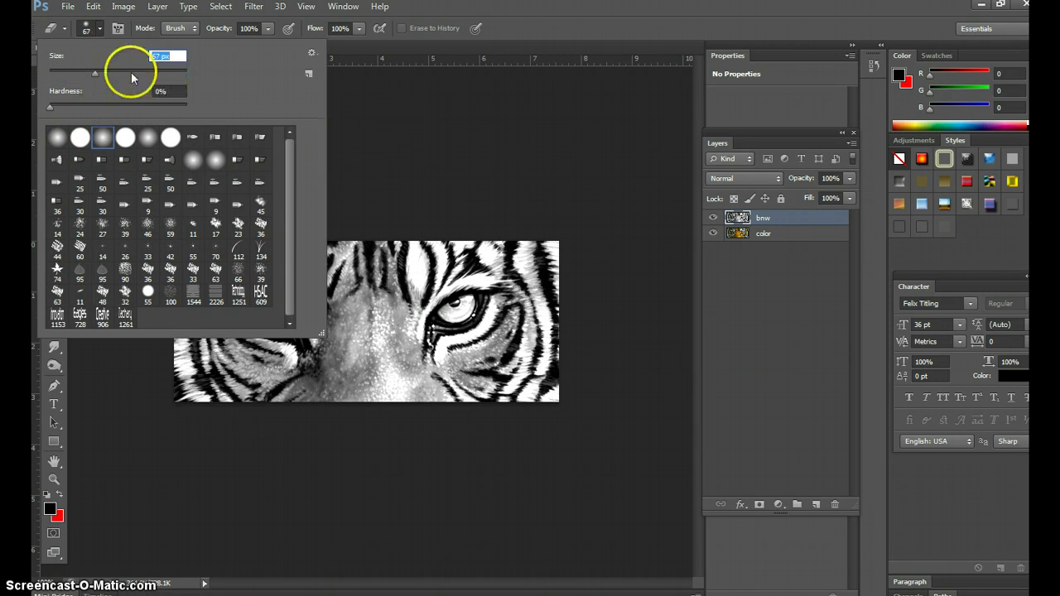
click(415, 143)
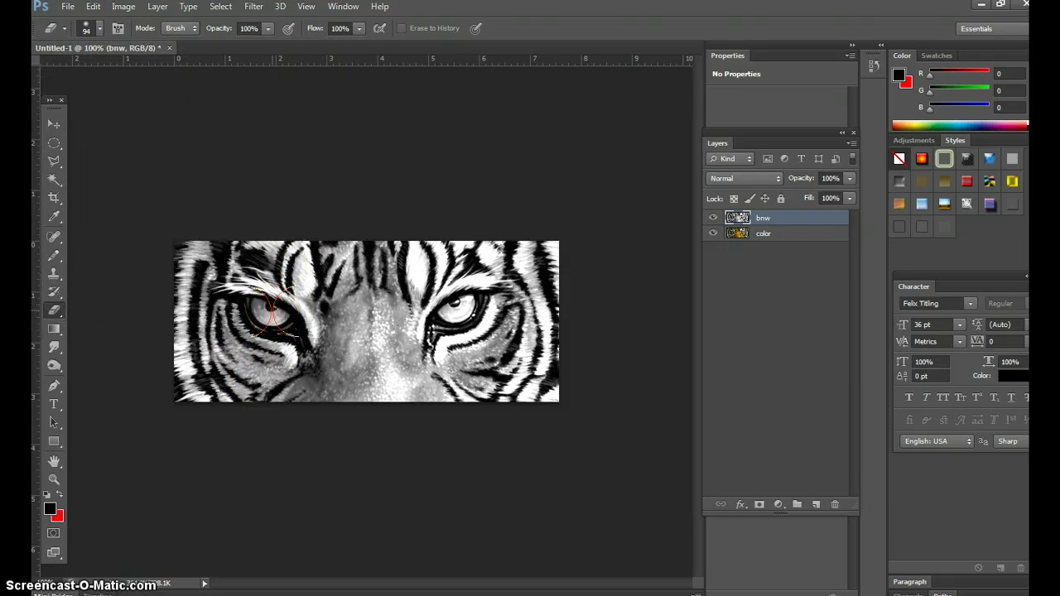
mouse_move(329, 329)
mouse_down()
mouse_move(368, 360)
mouse_move(366, 350)
mouse_move(479, 342)
mouse_move(464, 313)
mouse_up()
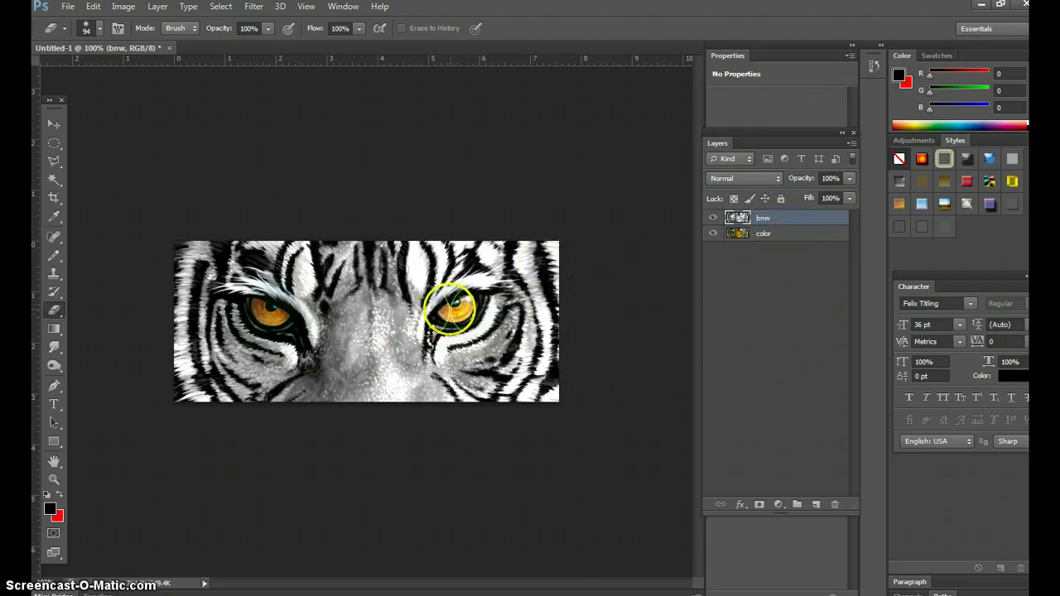
drag(450, 307, 447, 310)
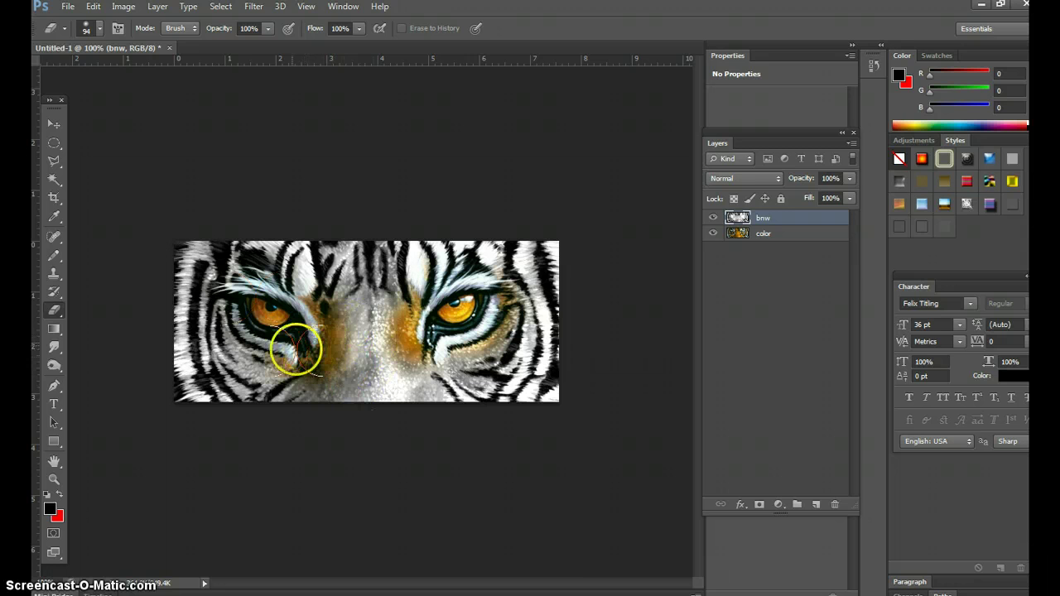
drag(296, 349, 253, 338)
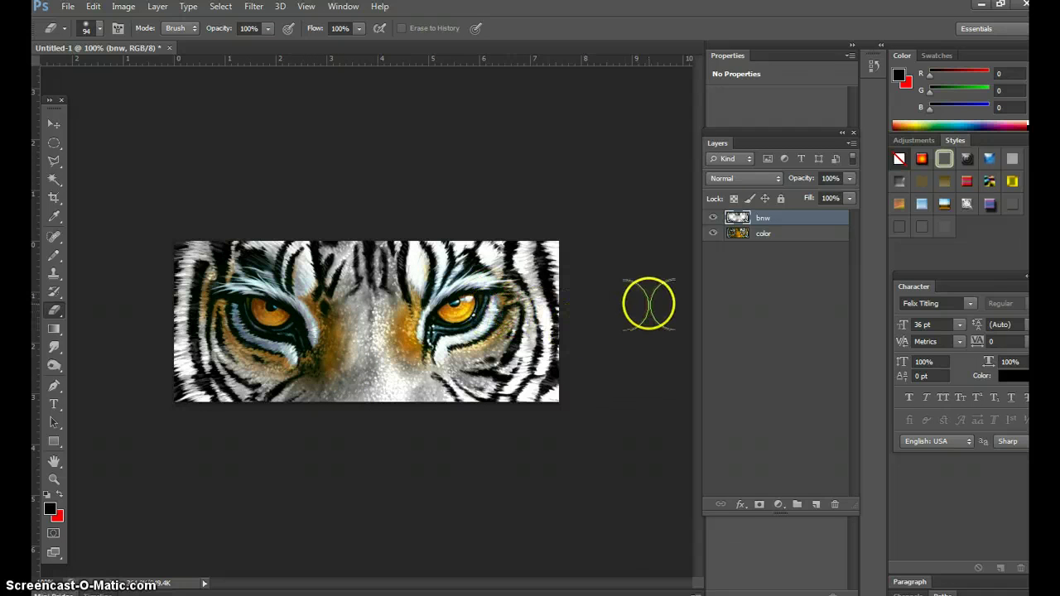
Hide and show the color and bnw layers in turn to inspect the erased areas around both eyes
click(713, 234)
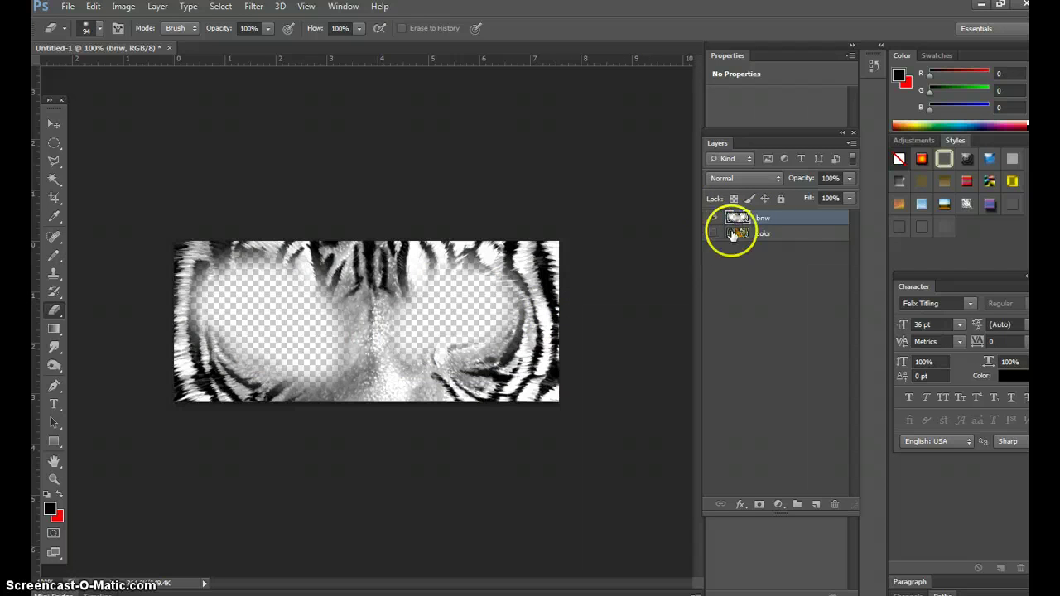
click(713, 234)
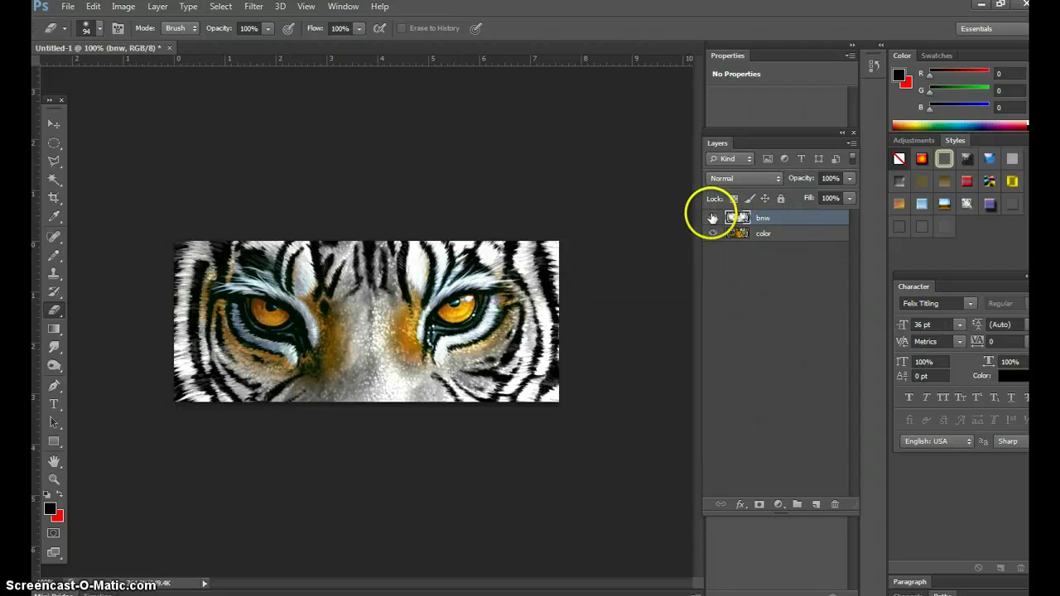
click(712, 217)
click(713, 217)
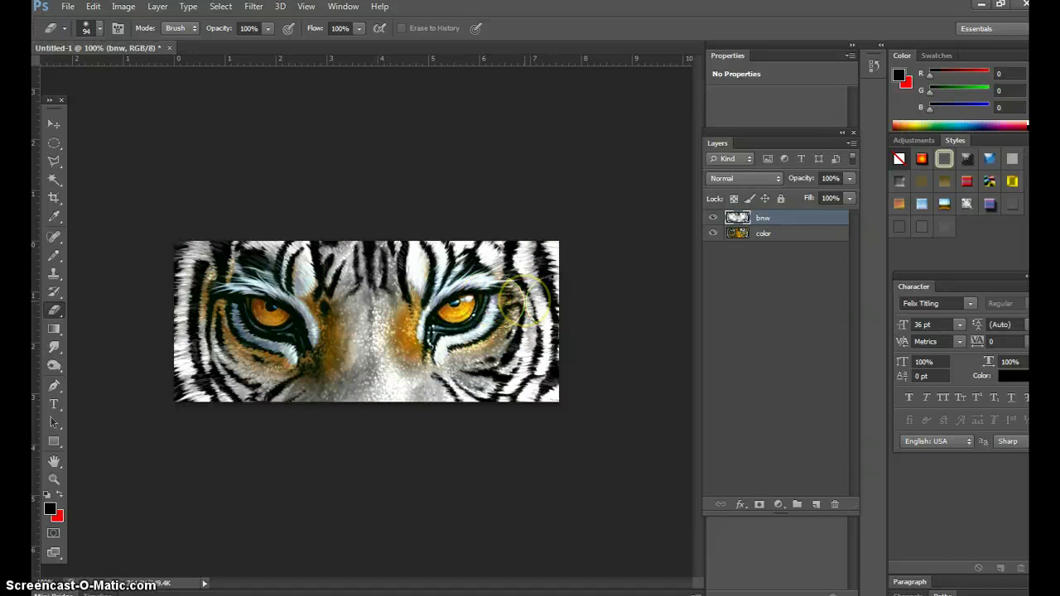
Start saving the document under a new name and create a desktop folder named "color focal points" for it
click(68, 9)
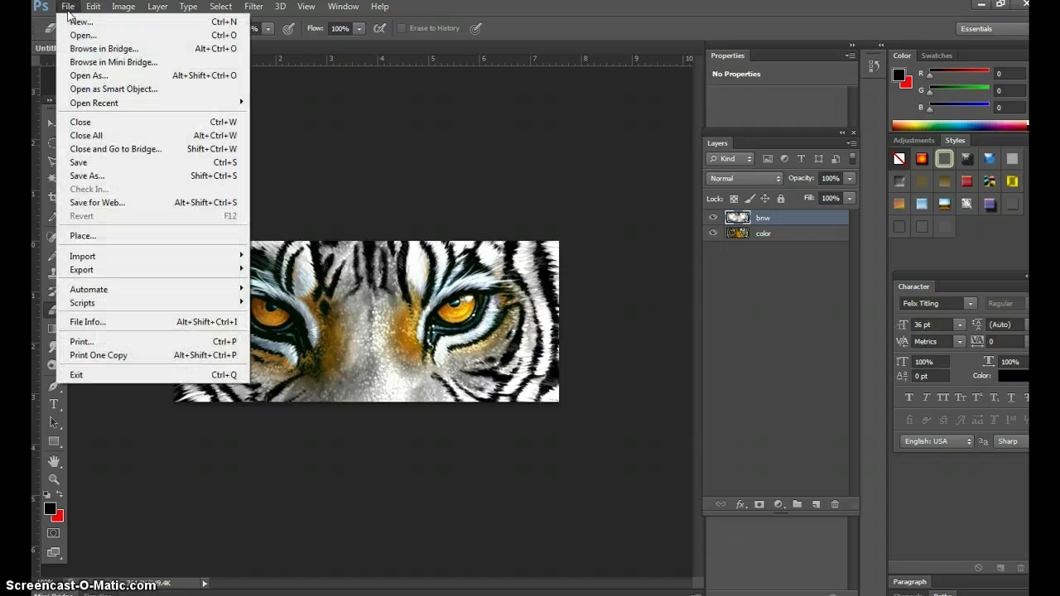
click(107, 176)
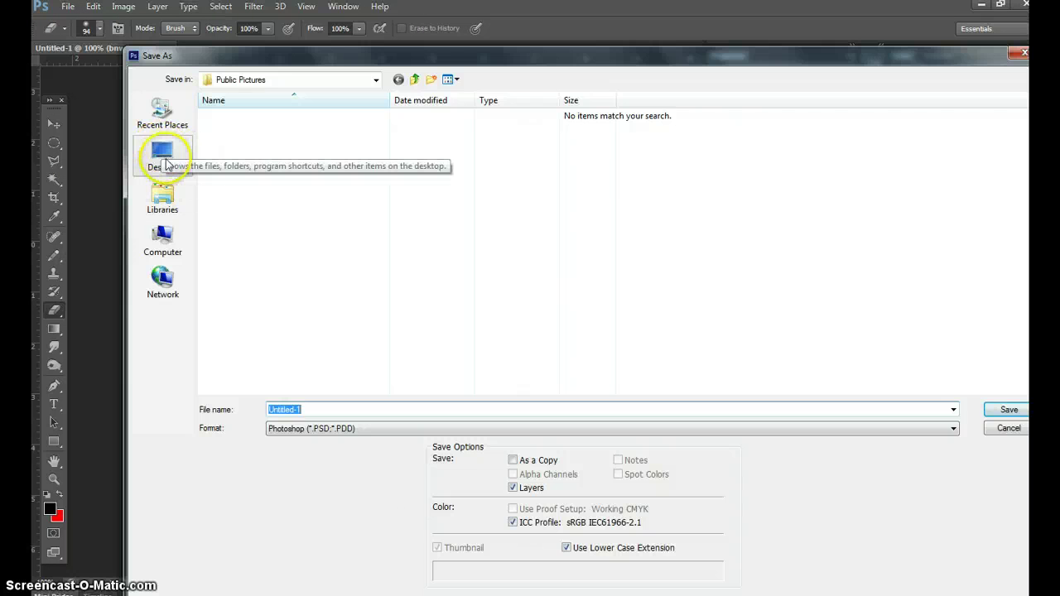
click(167, 164)
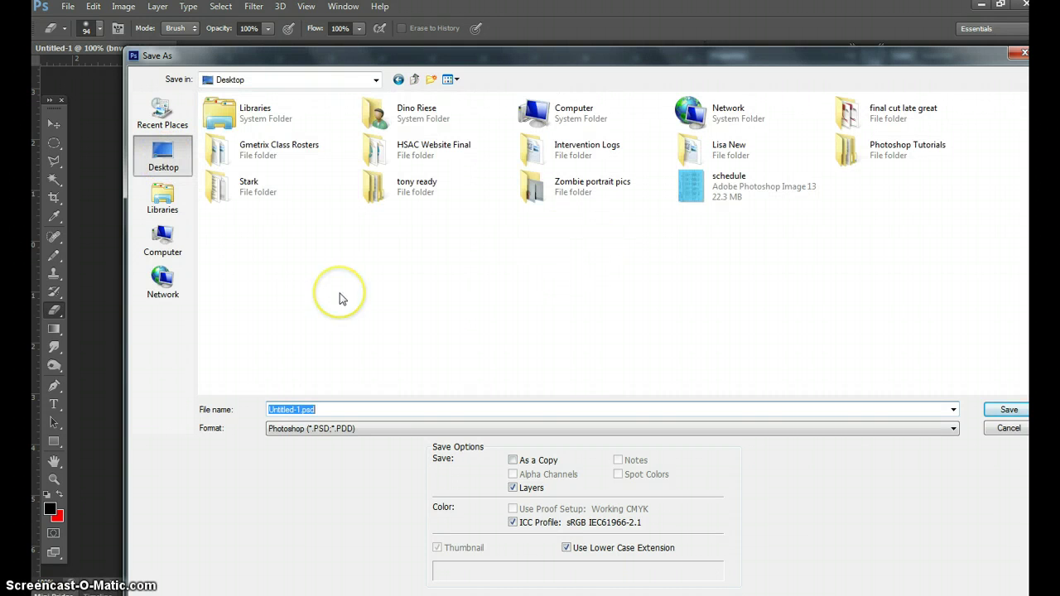
right_click(342, 299)
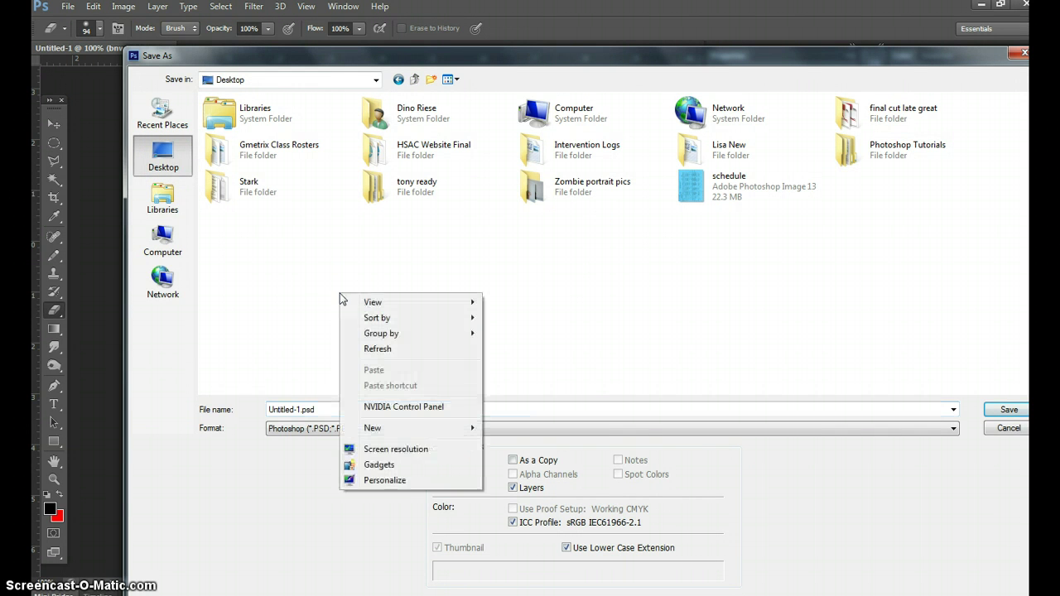
mouse_move(416, 436)
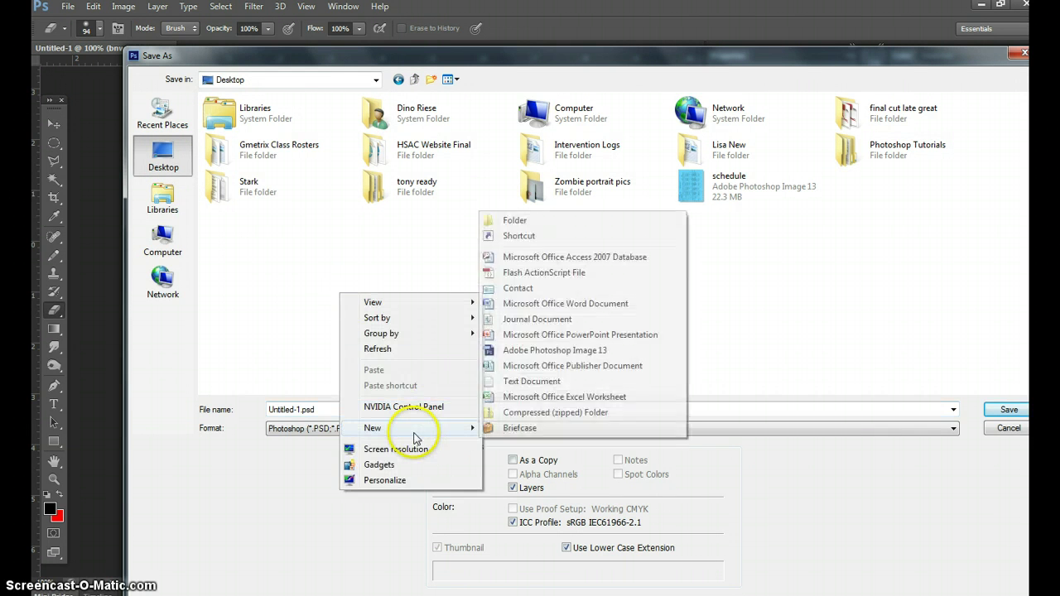
click(534, 221)
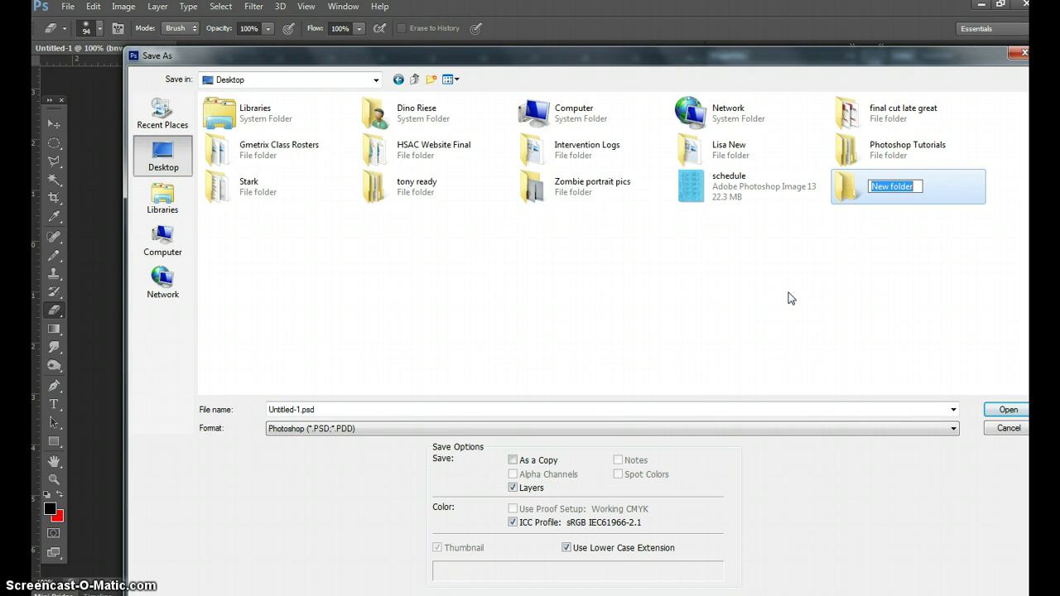
text(color focal points)
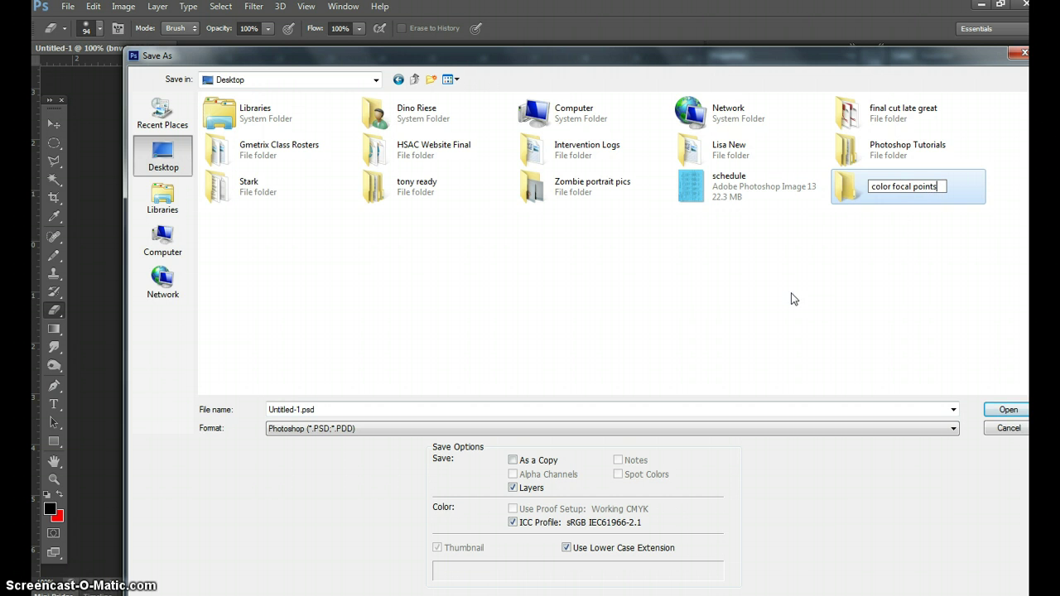
key(Return)
Save the document in the color focal points folder as the Photoshop file "tiger", with Maximize Compatibility enabled
double_click(849, 197)
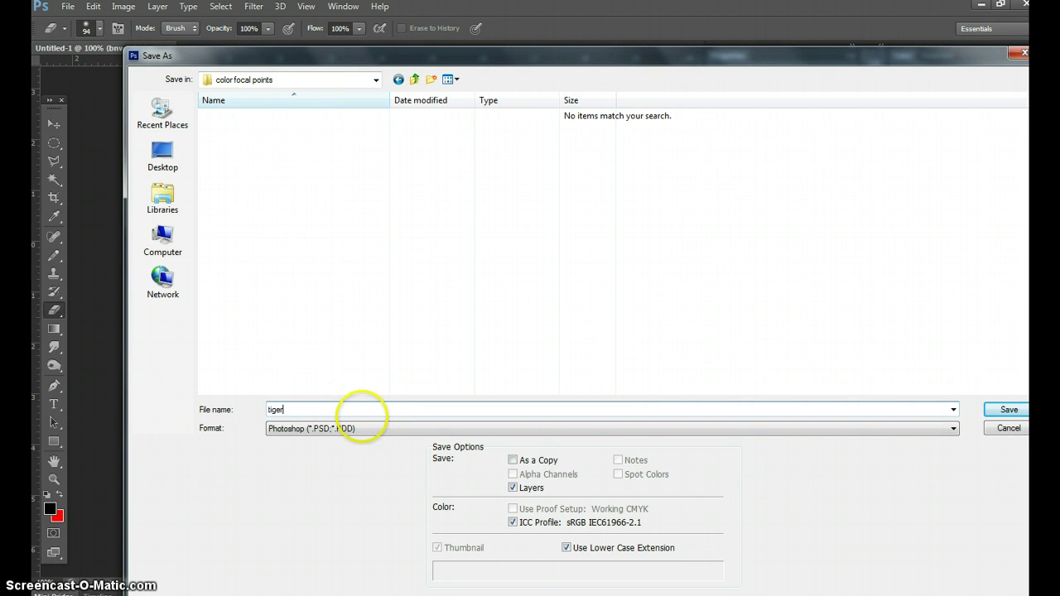
click(1016, 412)
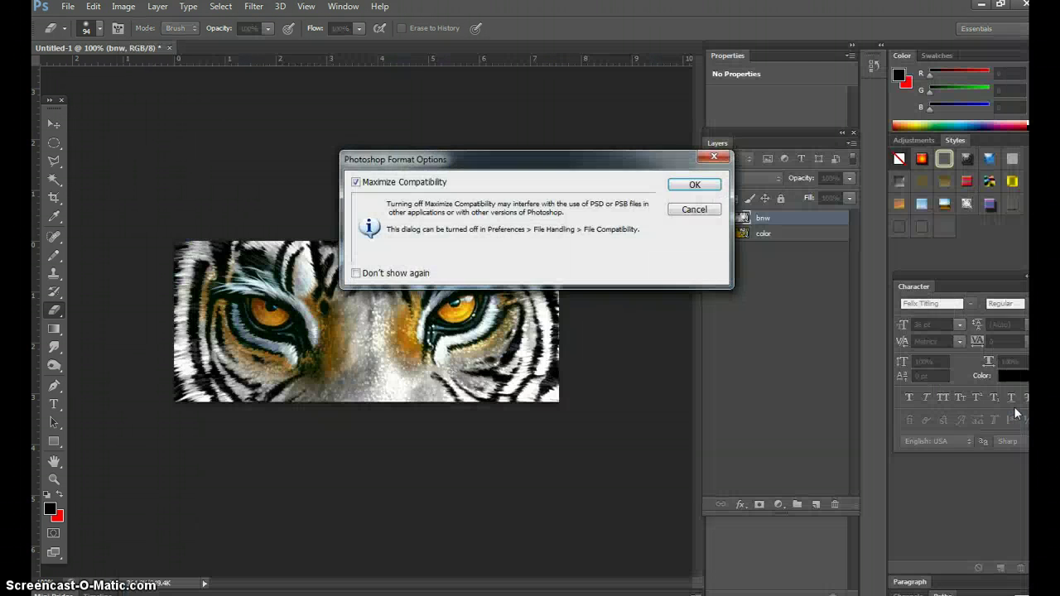
click(692, 186)
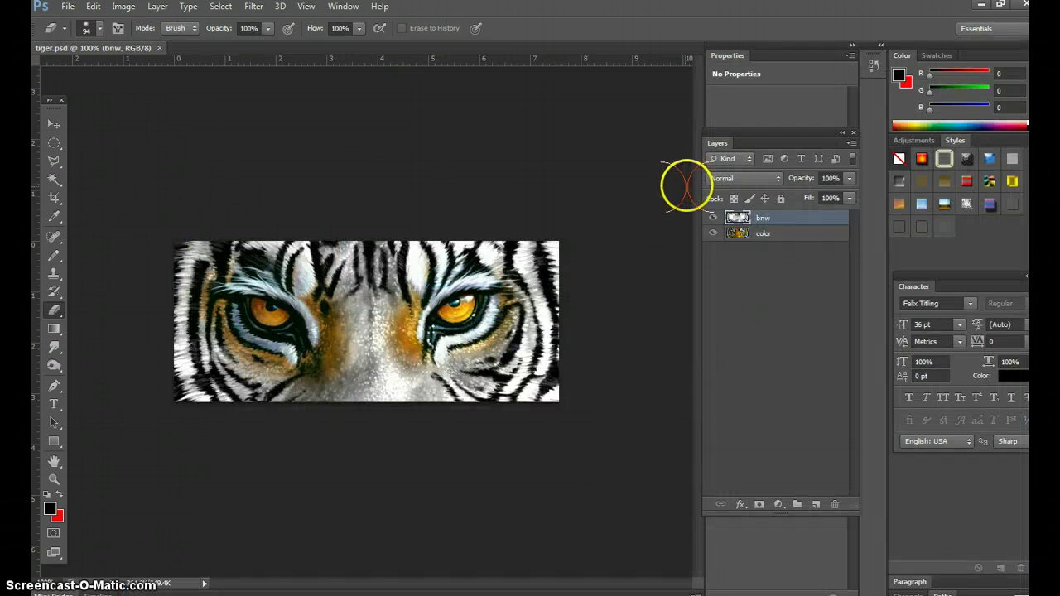
Start a Save for Web export of the tiger image and set its format to JPEG
click(68, 7)
click(91, 203)
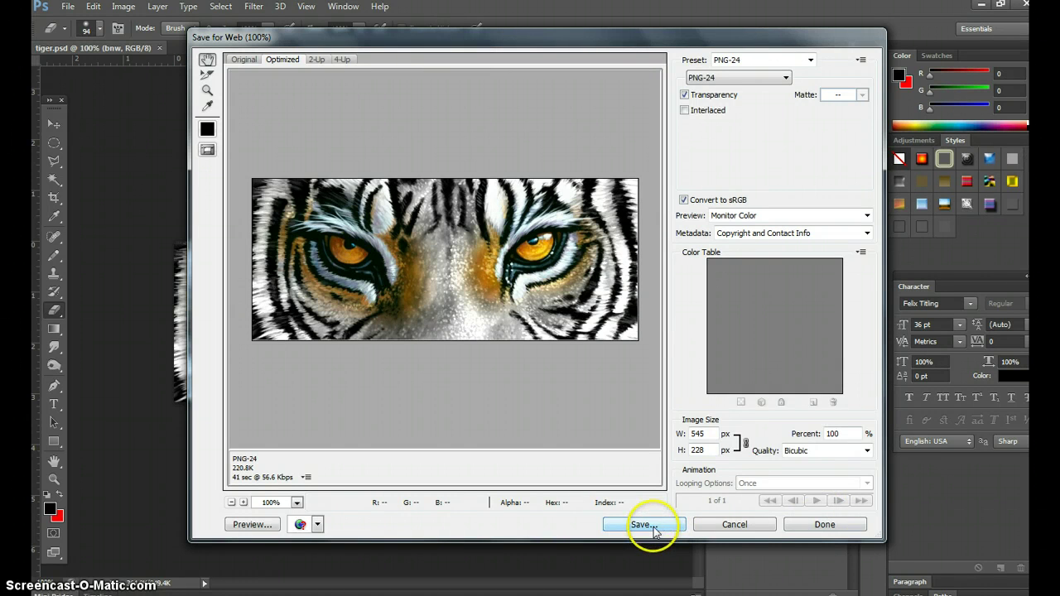
click(785, 77)
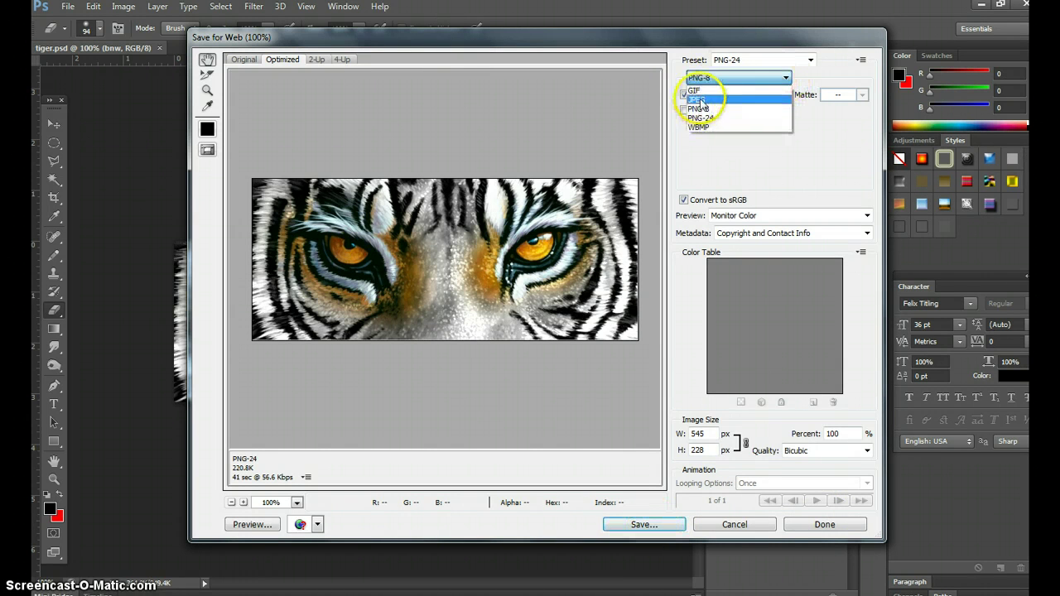
click(700, 101)
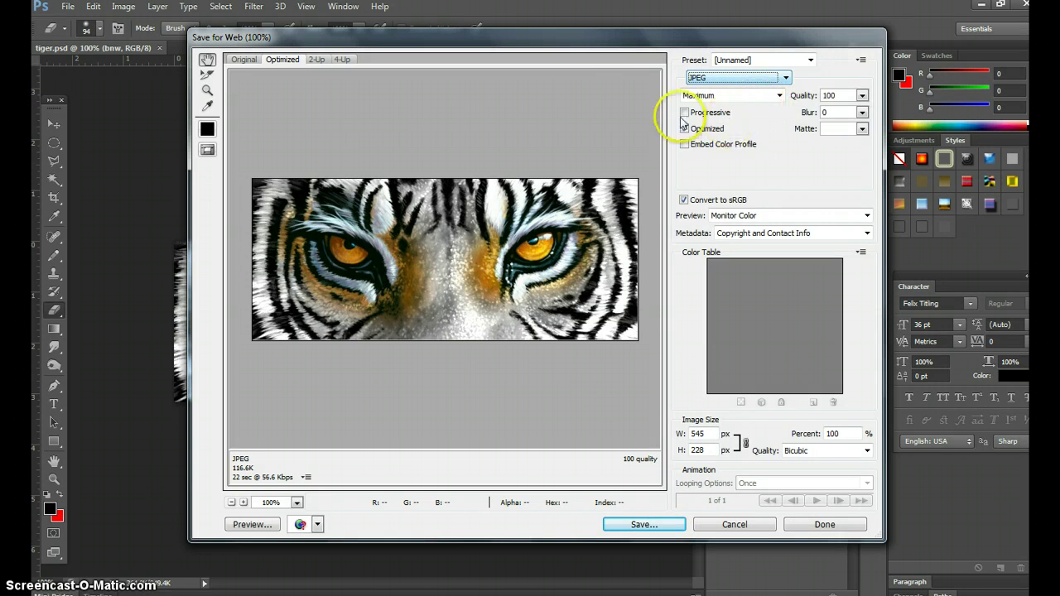
Save the web export as tiger.jpg in the color focal points folder on the desktop
click(653, 527)
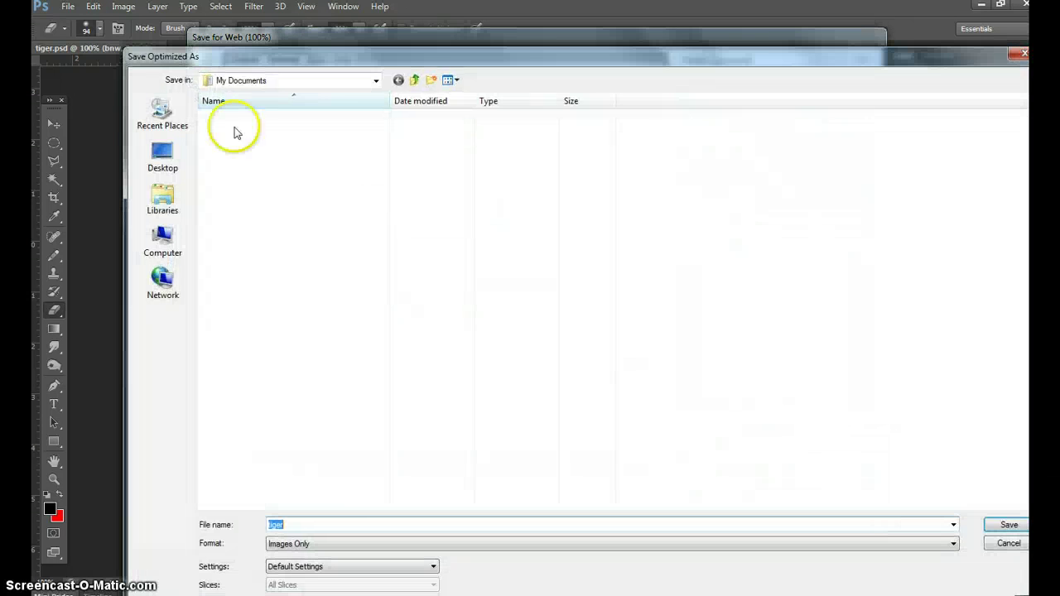
click(164, 157)
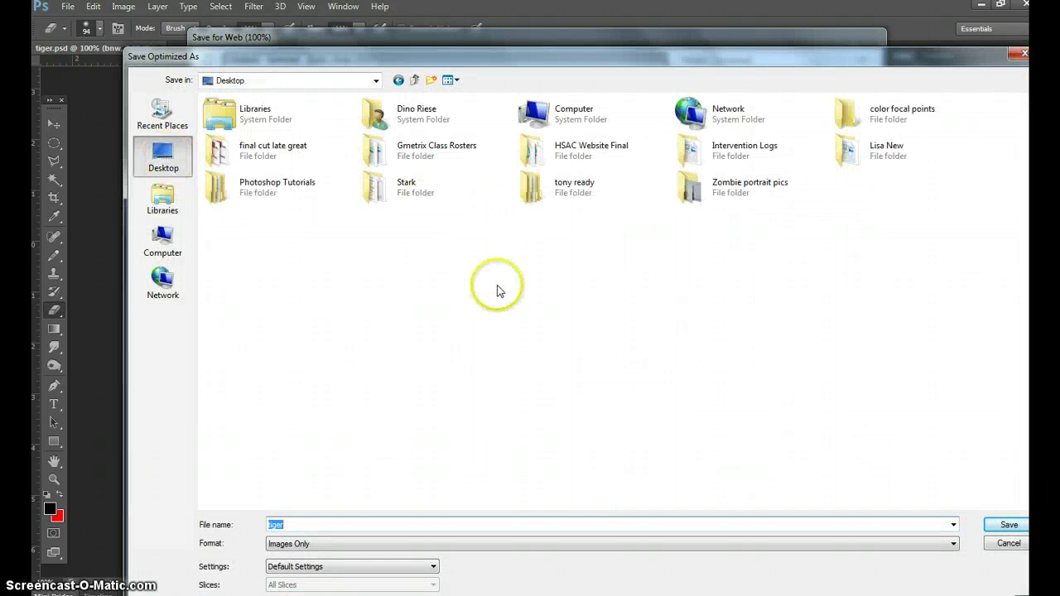
double_click(845, 111)
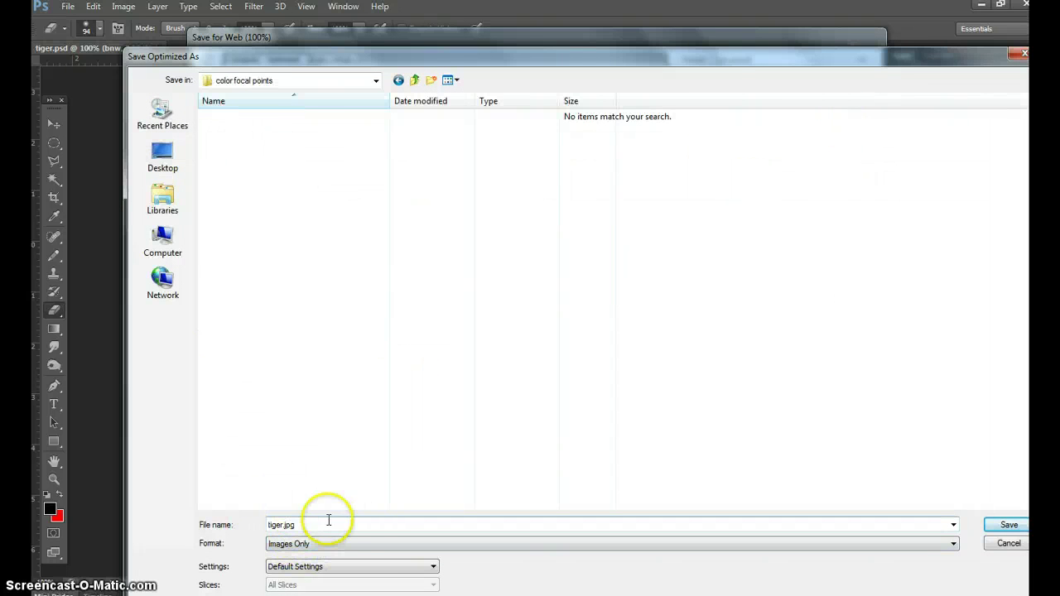
click(298, 525)
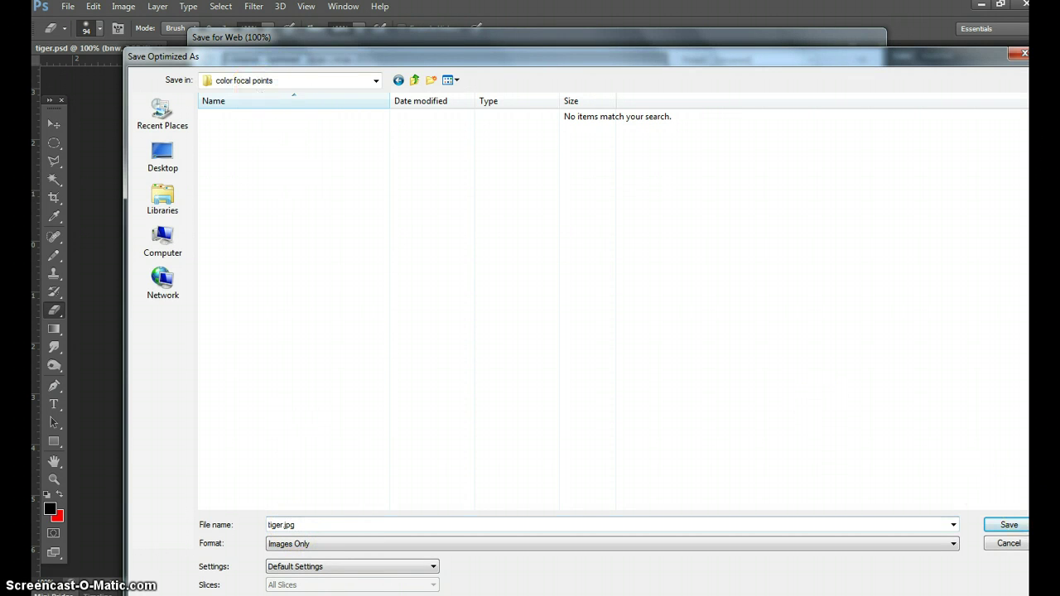
click(1008, 526)
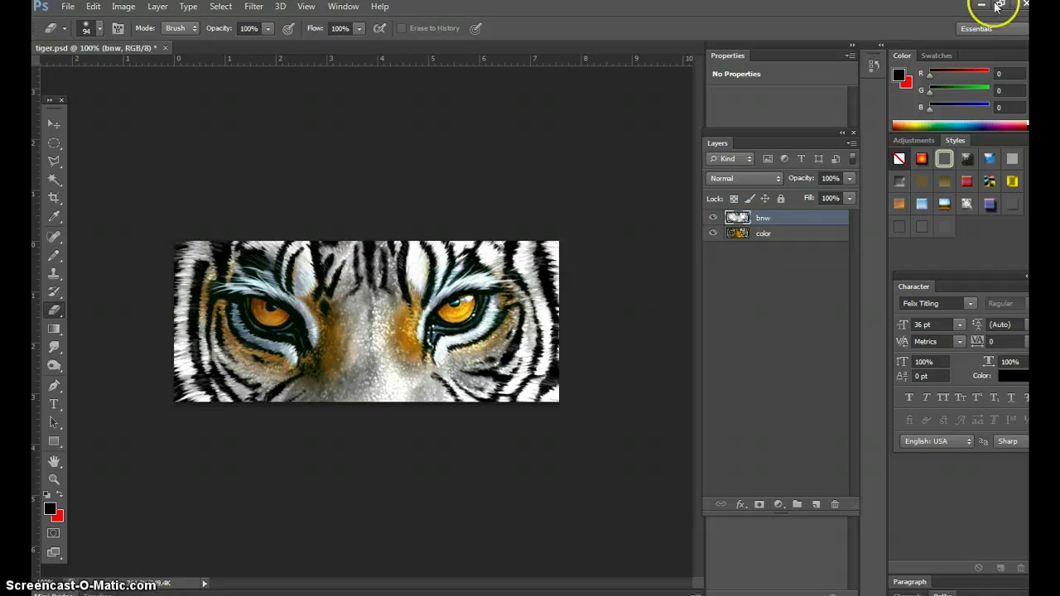
Minimize the open windows and move the color focal points folder to an empty spot near the middle of the desktop
click(981, 7)
click(969, 10)
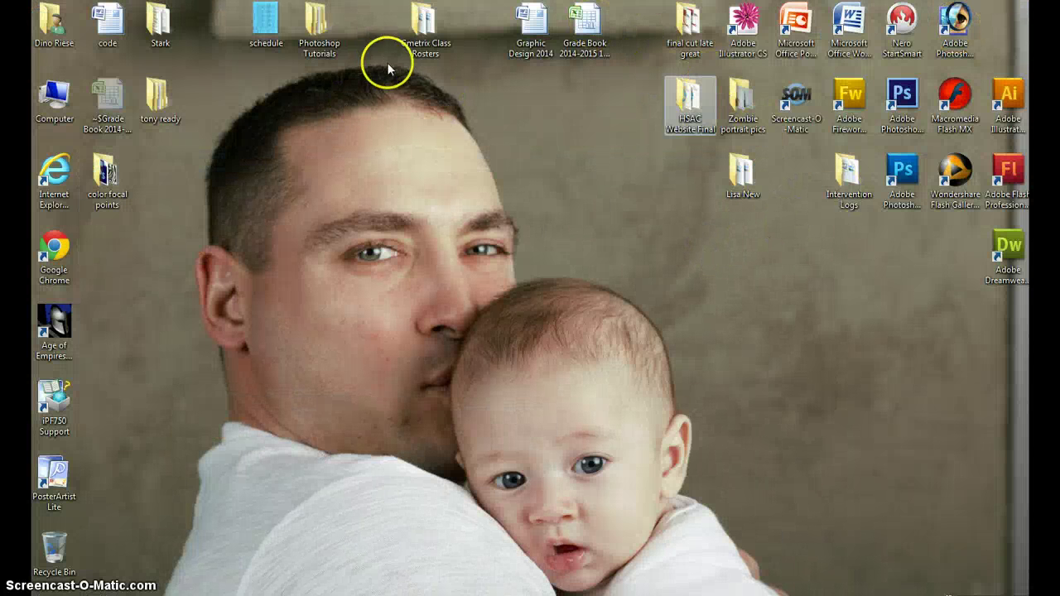
drag(97, 182, 580, 166)
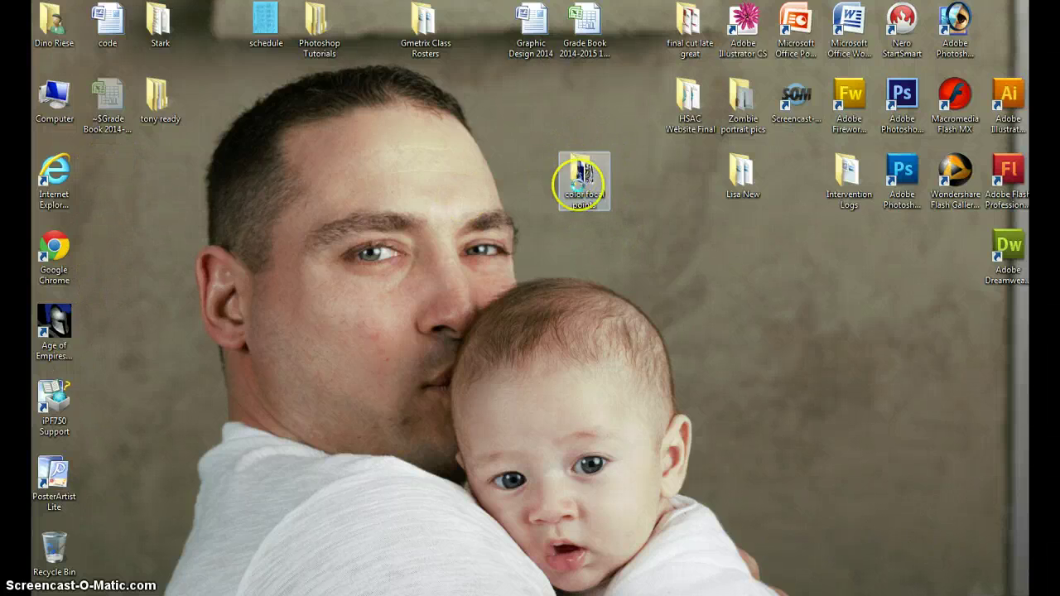
Open the color focal points folder on the desktop and check the saved tiger JPEG and PSD files
double_click(579, 181)
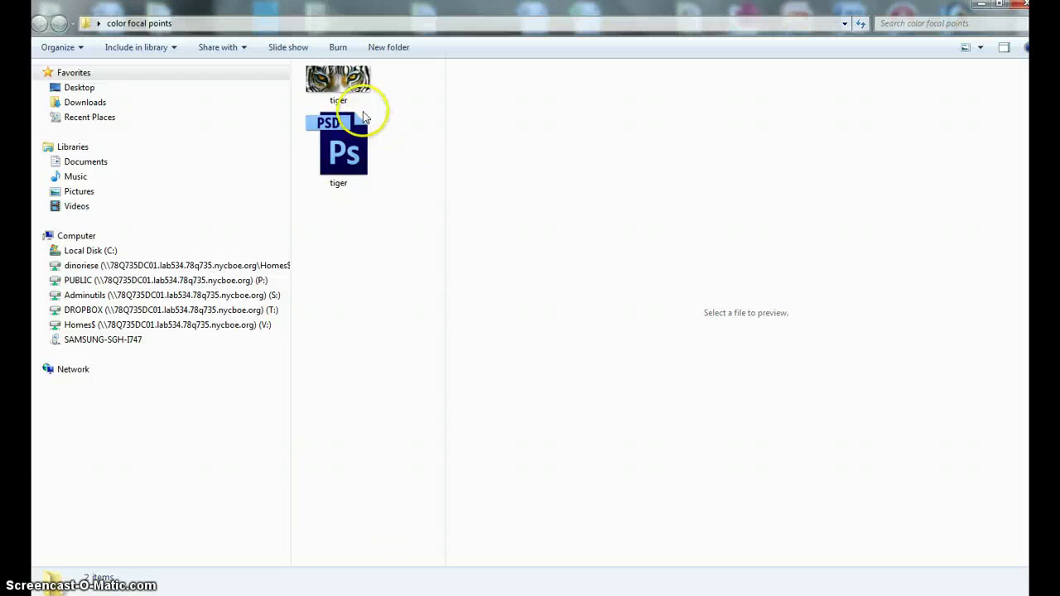
click(348, 89)
click(342, 148)
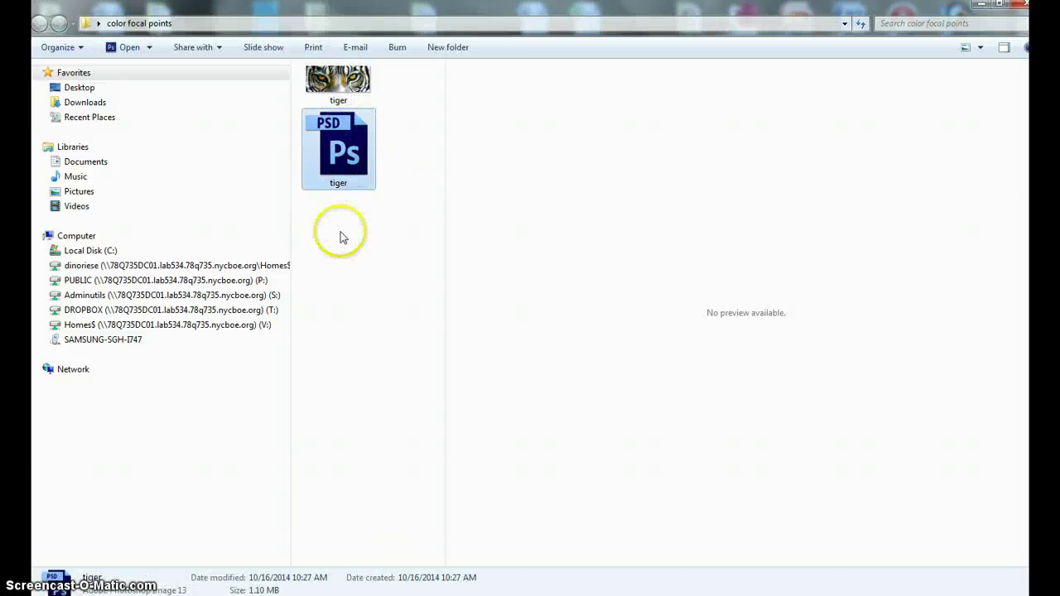
click(339, 238)
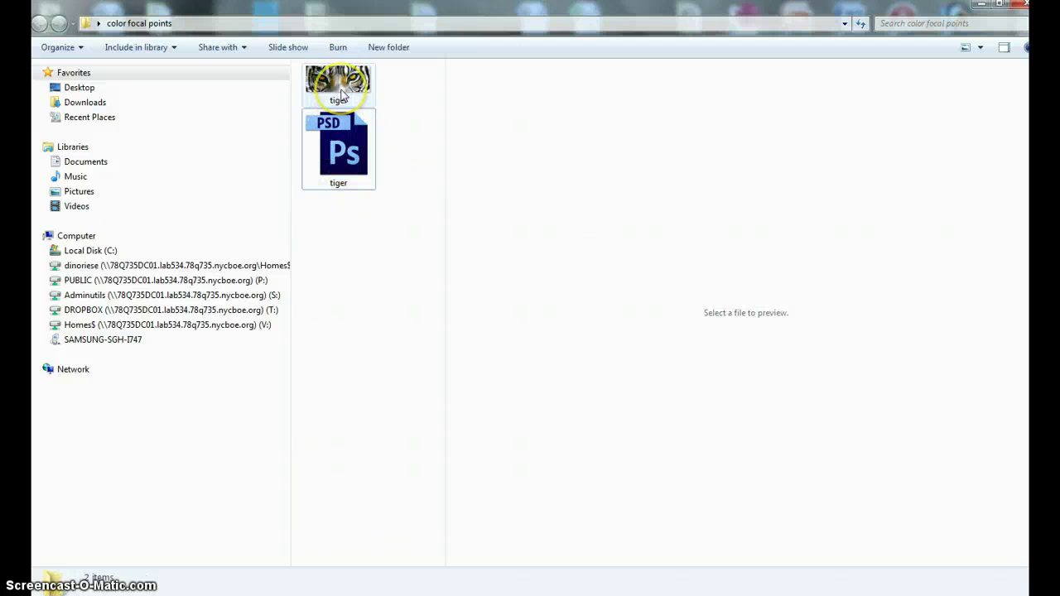
click(336, 147)
click(331, 244)
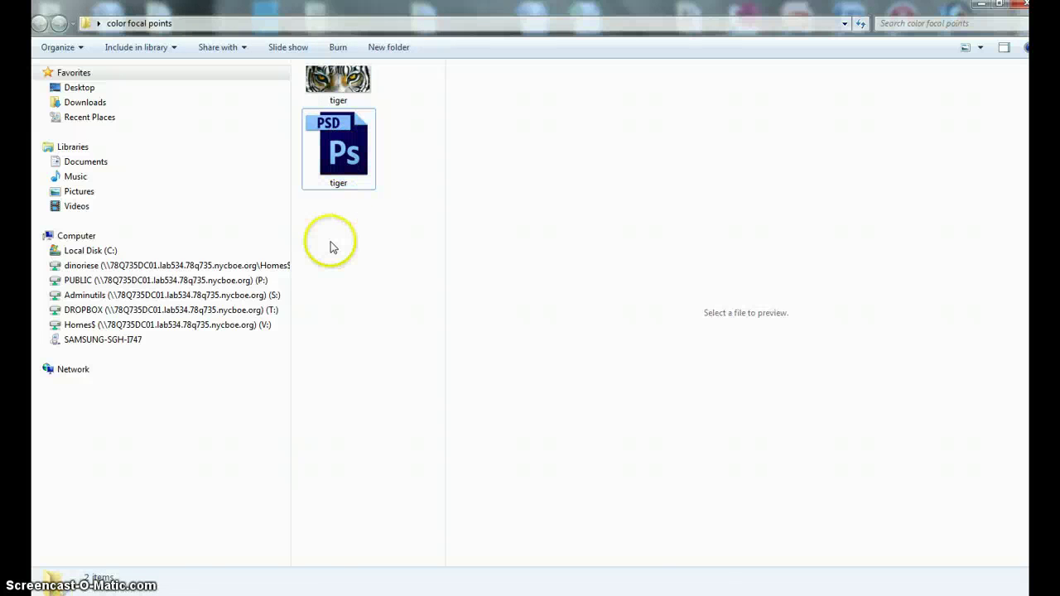
Create a new folder named "tiger" inside the color focal points folder
right_click(331, 245)
mouse_move(377, 414)
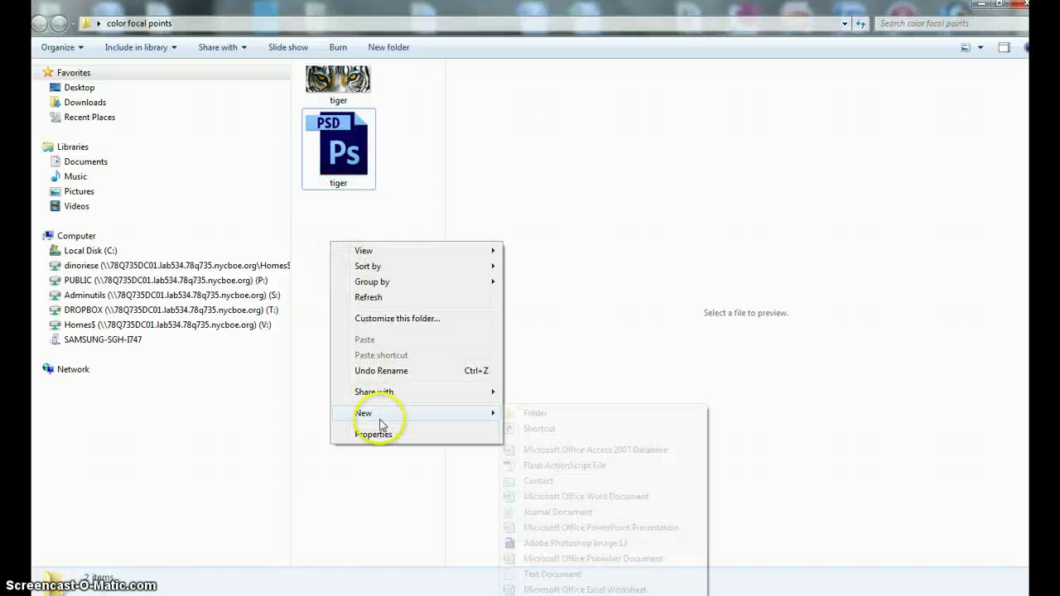
click(550, 420)
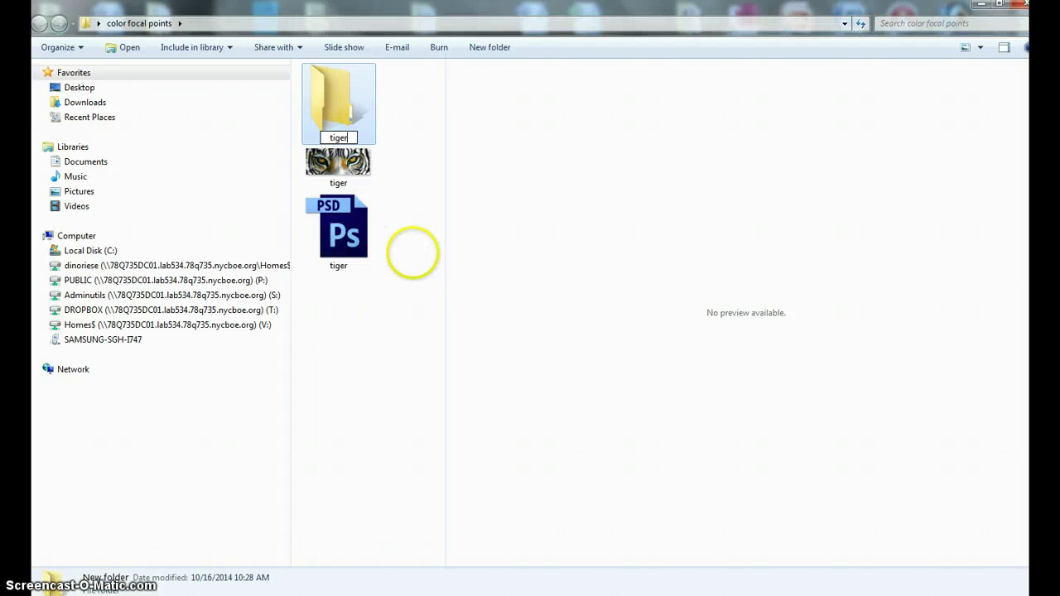
click(334, 341)
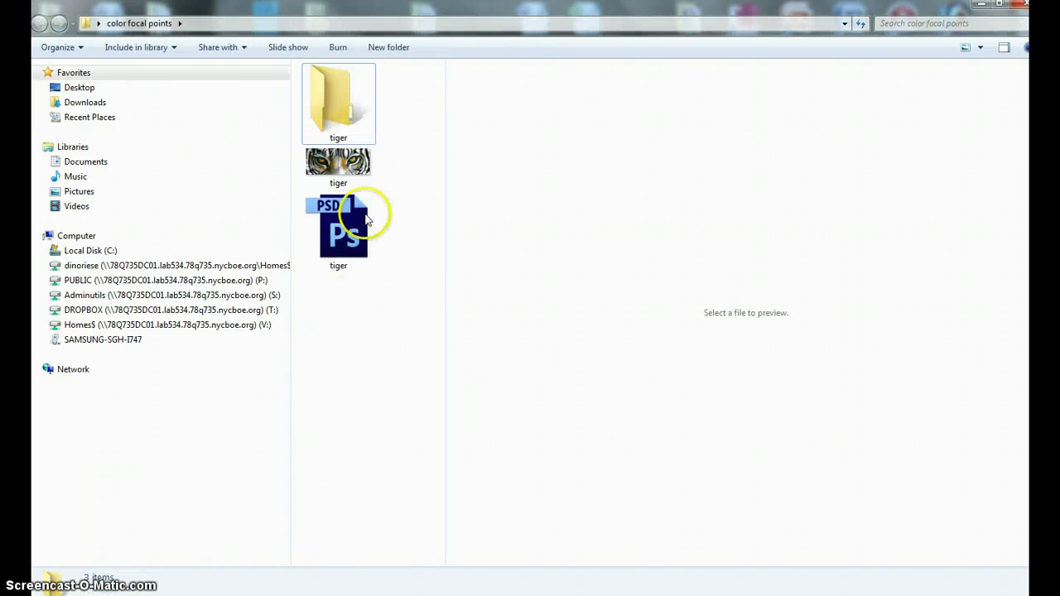
Move the tiger JPEG file into the tiger folder
click(367, 219)
click(347, 145)
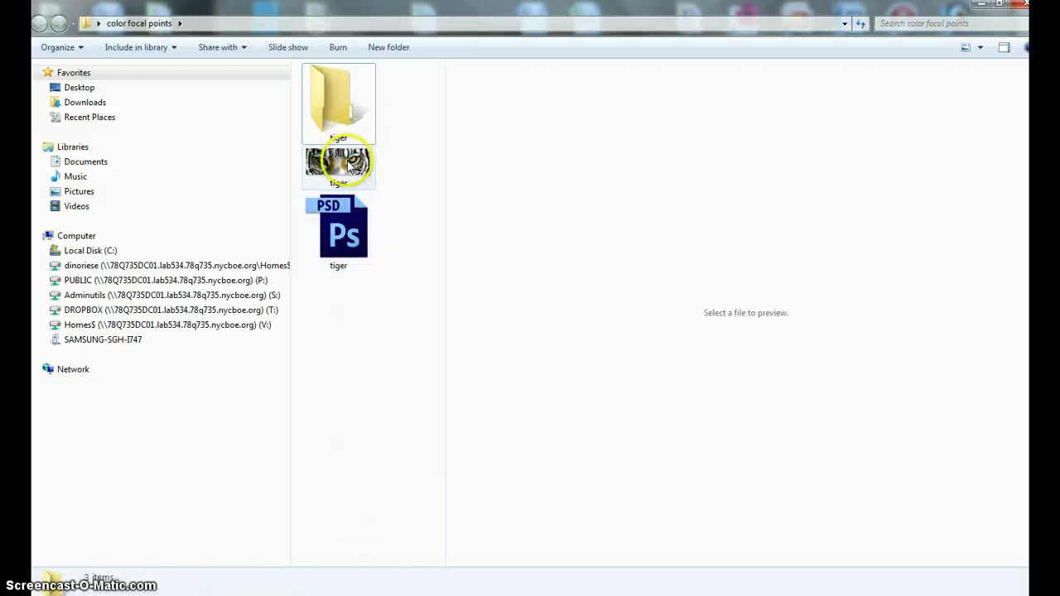
drag(352, 164, 346, 122)
Close tiger.psd in Photoshop without saving changes, and move the PSD file into the tiger folder in Explorer
double_click(339, 184)
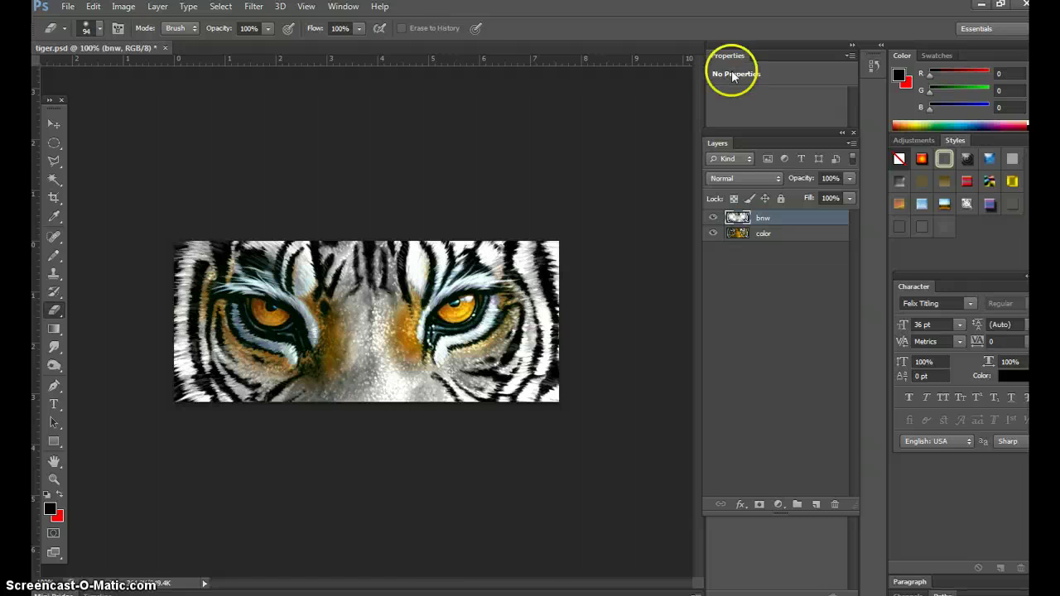
click(165, 48)
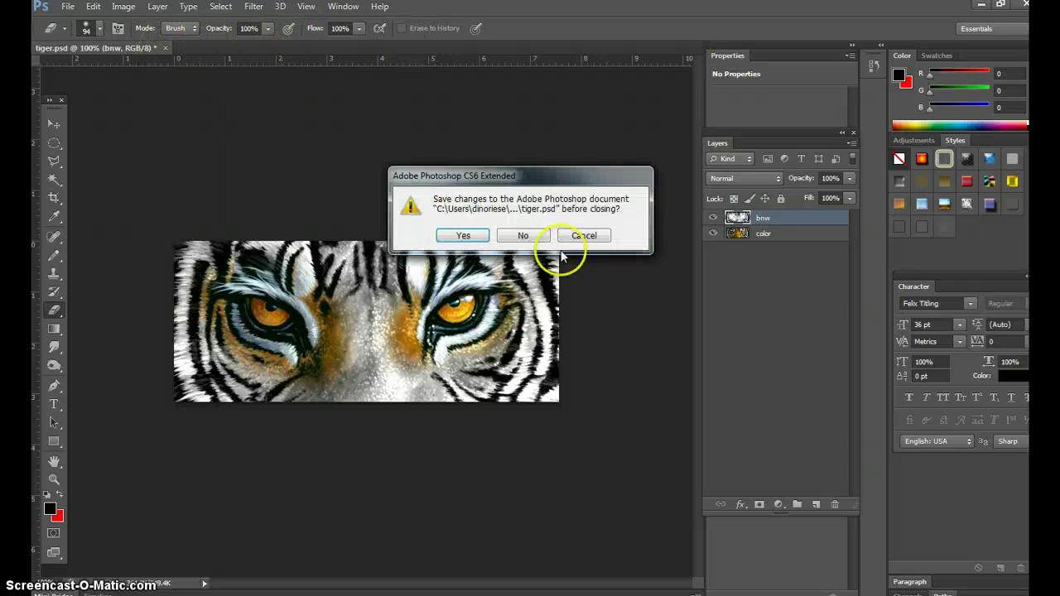
click(524, 237)
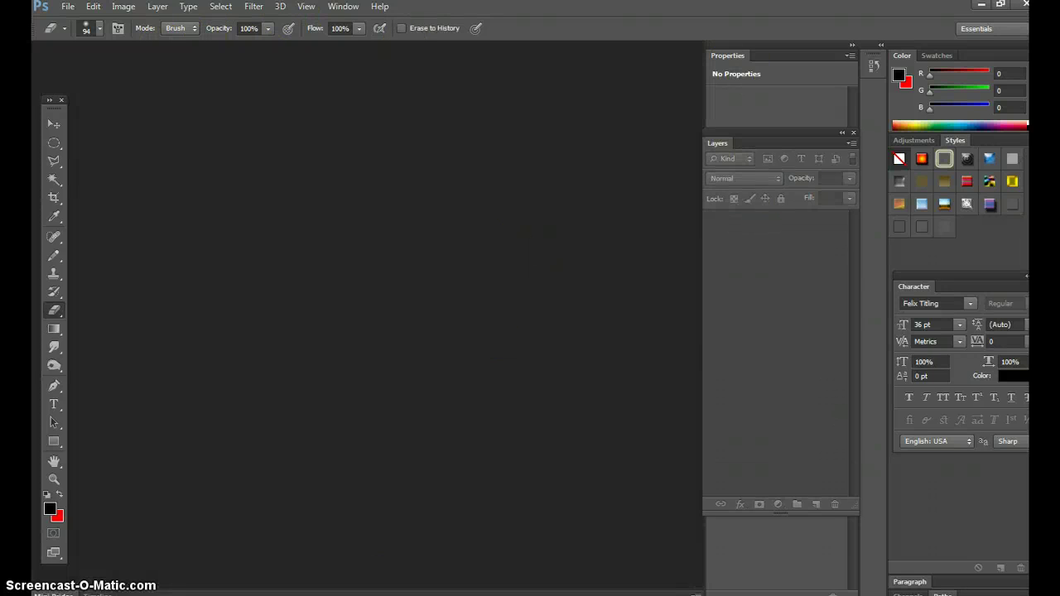
key(alt+Tab)
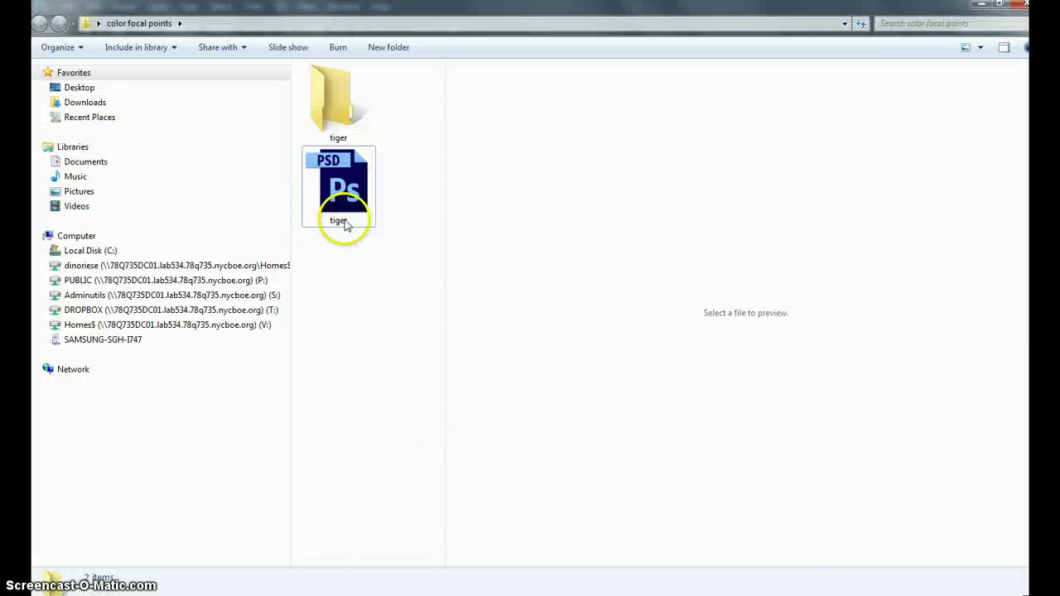
drag(345, 220, 335, 119)
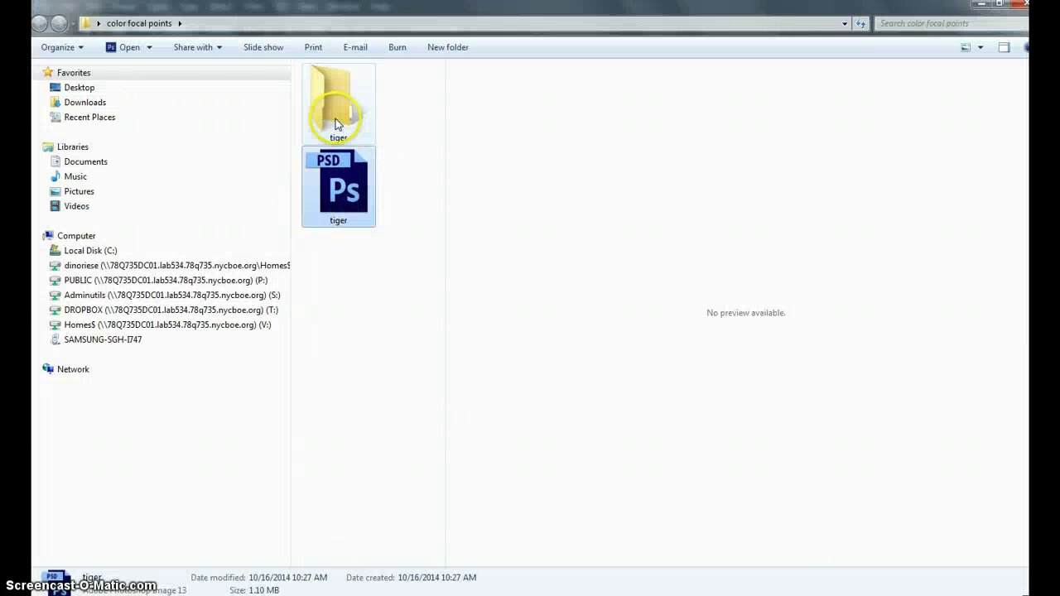
Look at both tiger files inside the tiger folder and return to the color focal points folder
double_click(329, 126)
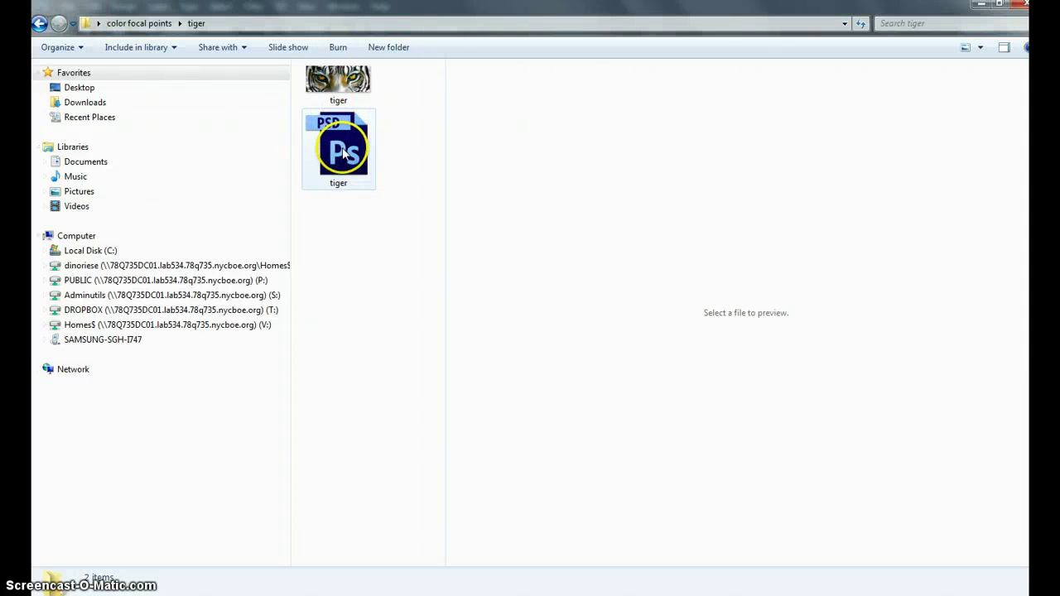
click(353, 86)
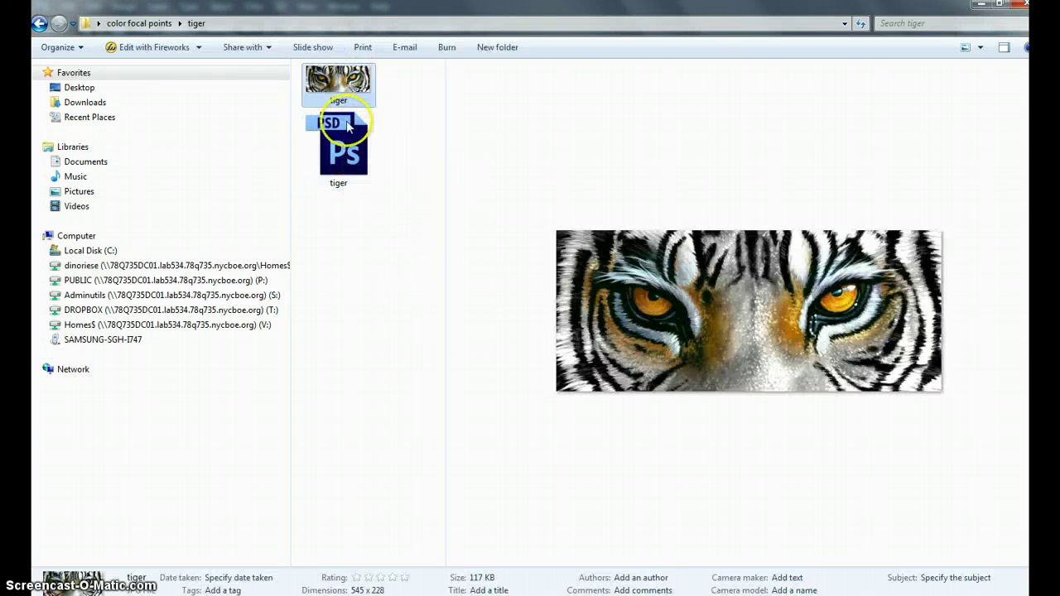
click(348, 158)
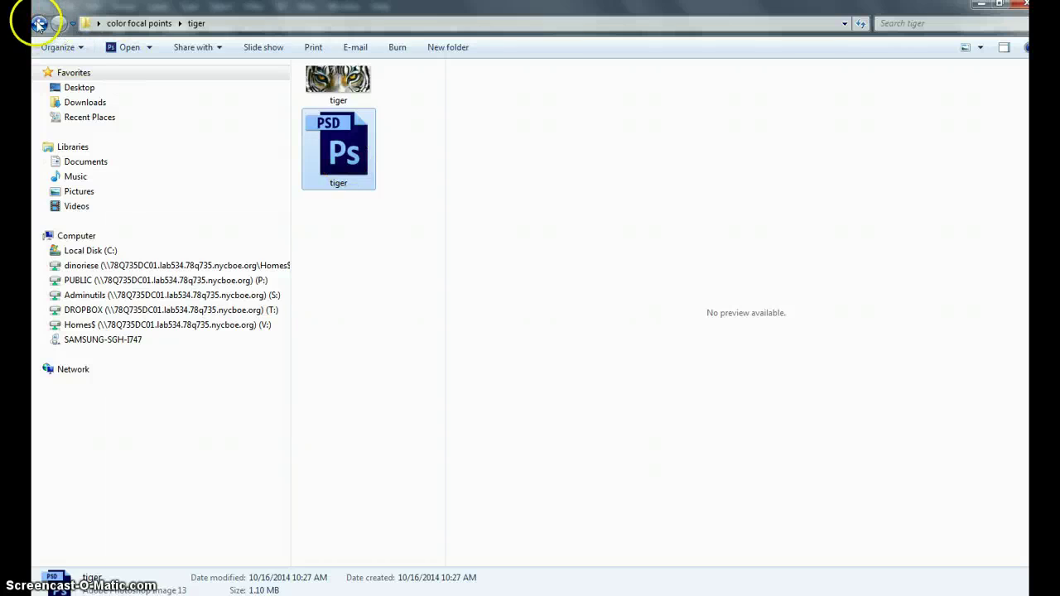
click(41, 24)
click(384, 222)
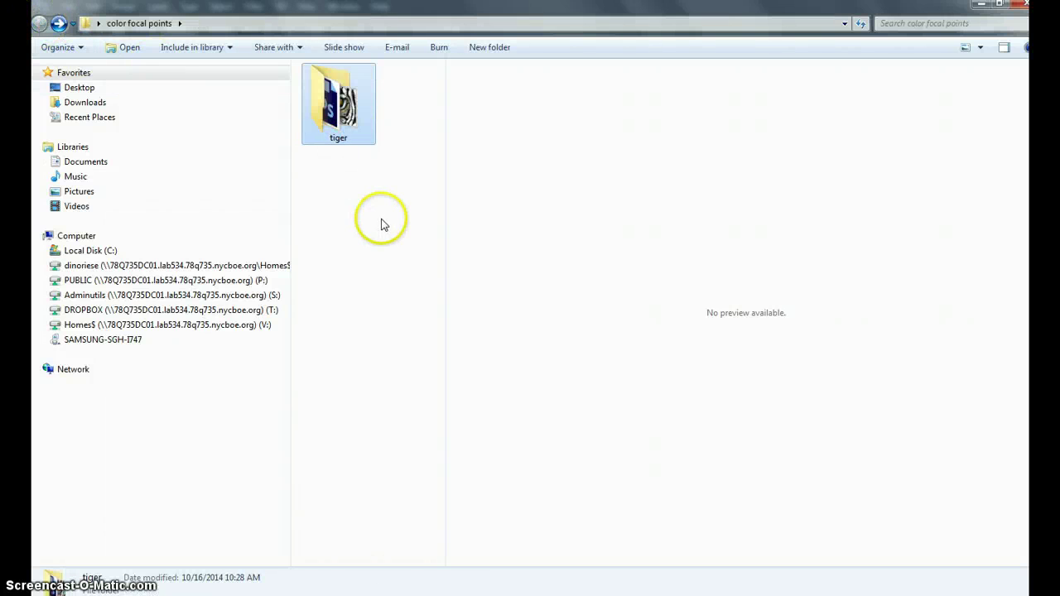
Switch to the browser, display the parrot picture from wordpress.com and capture the screen to the clipboard
click(981, 5)
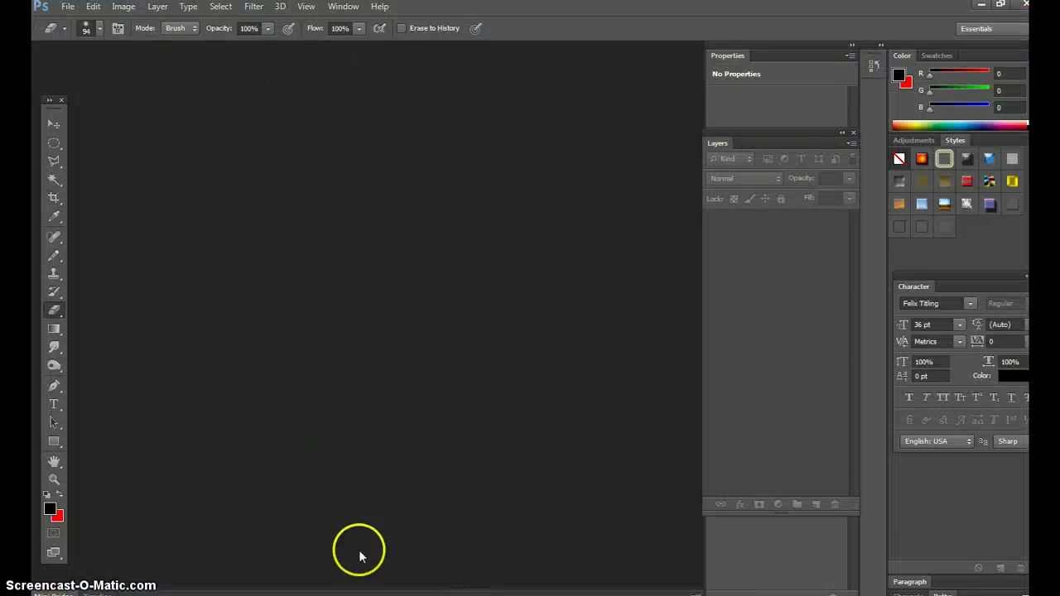
click(981, 4)
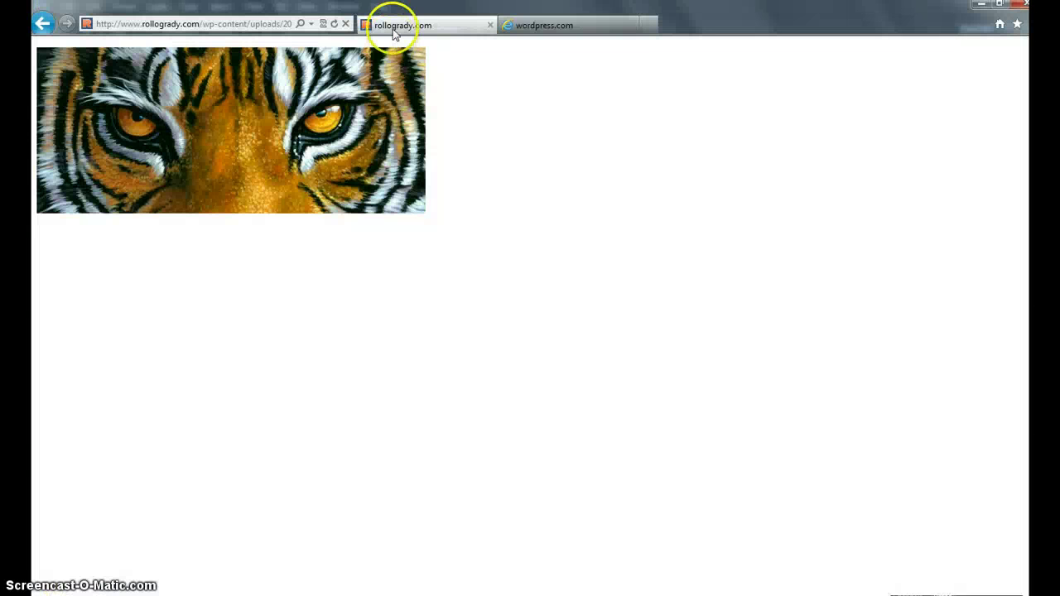
click(586, 31)
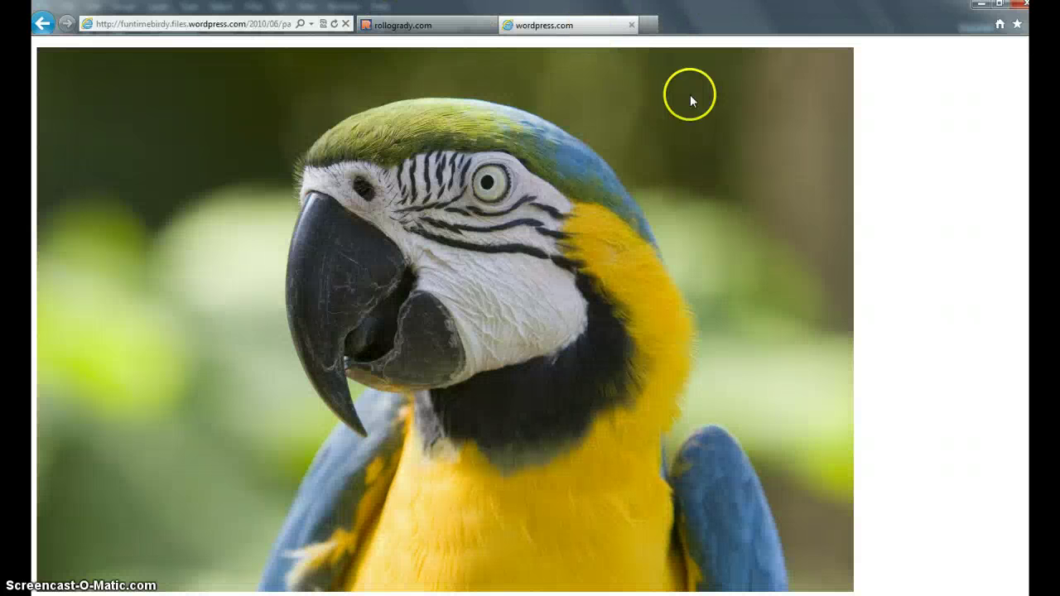
drag(692, 99, 922, 377)
Create a new Photoshop document of 1440 × 900 pixels at 72 pixels/inch in RGB Color with a white background
key(alt+Tab)
click(68, 7)
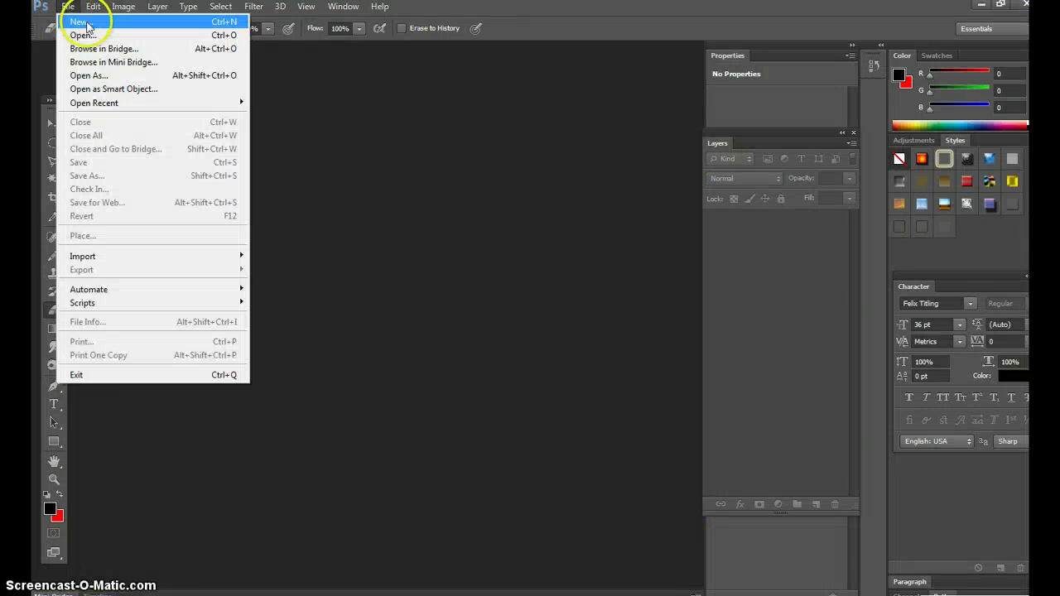
click(88, 25)
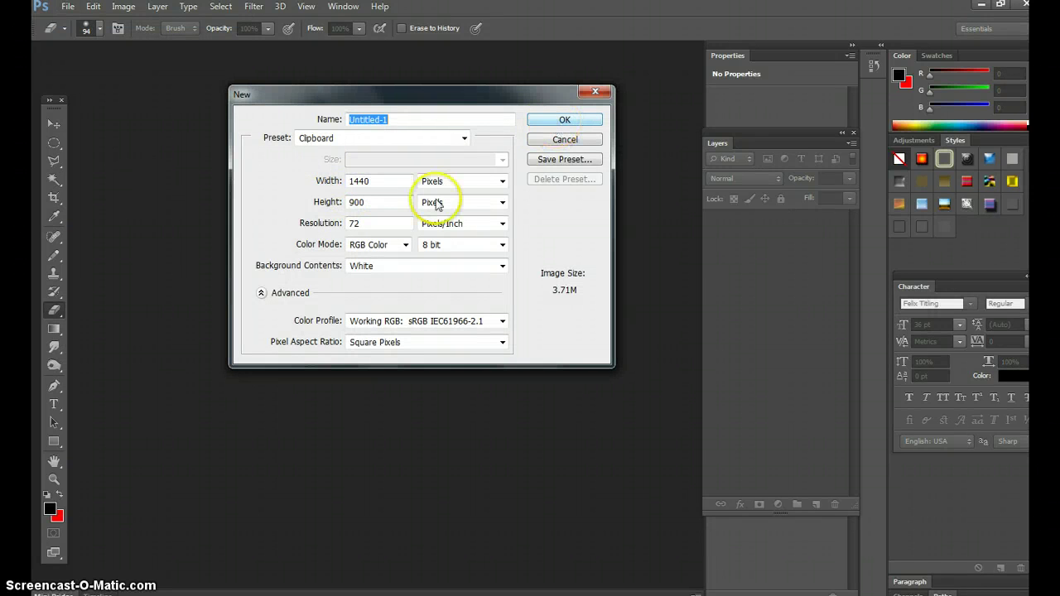
click(404, 245)
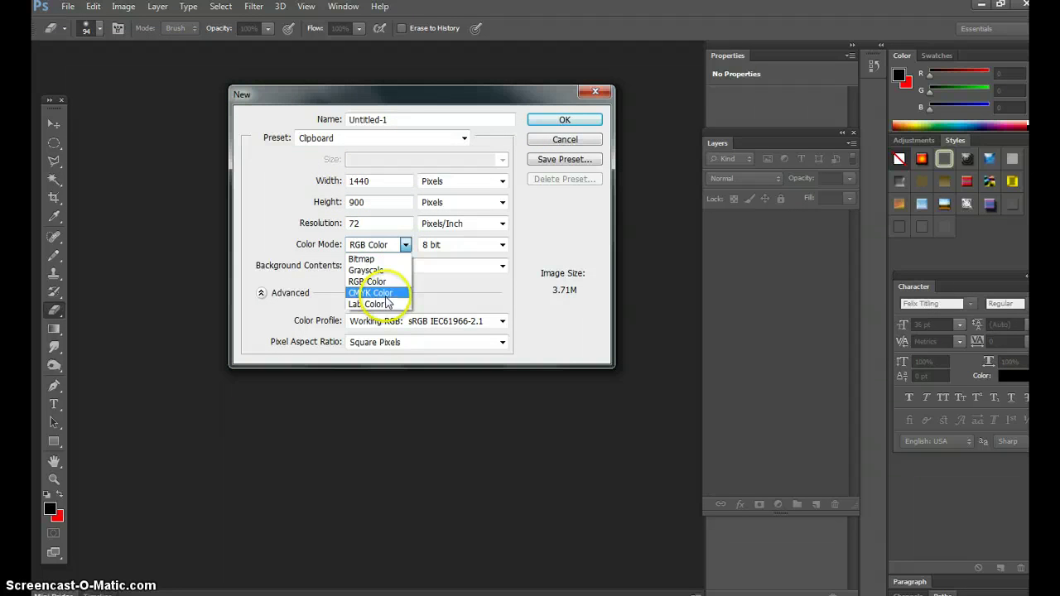
click(379, 293)
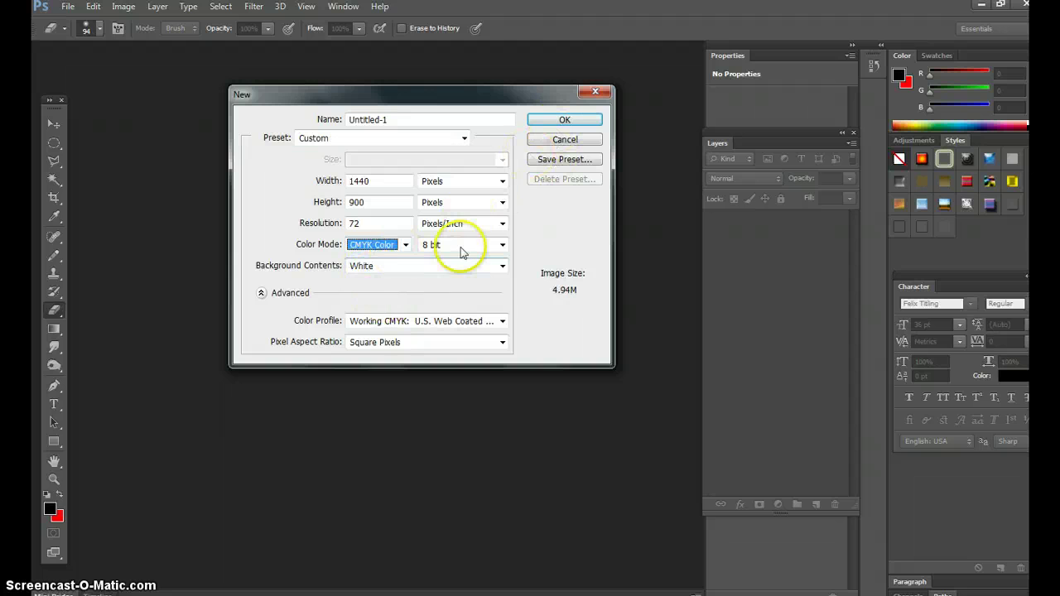
click(405, 245)
click(367, 283)
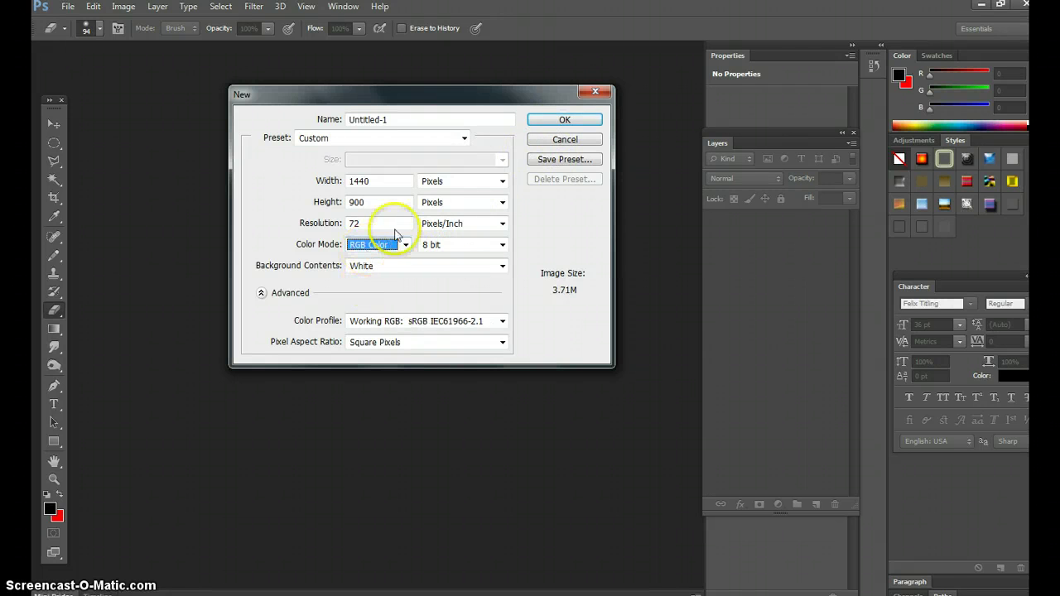
click(580, 122)
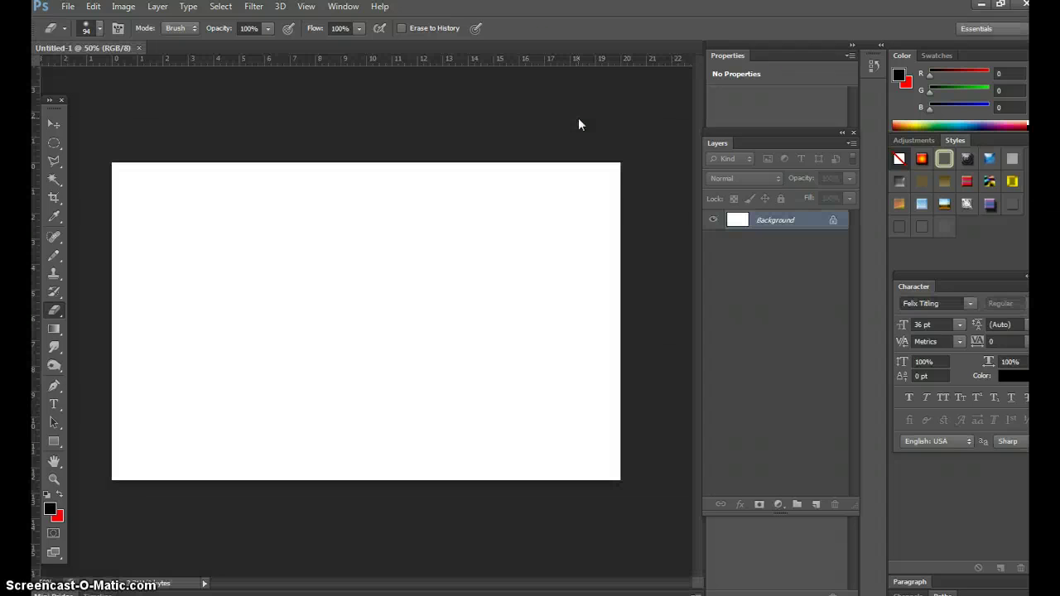
Paste the parrot screenshot into the document and crop it to the photo area, about 15.6 × 10.5 in
click(93, 6)
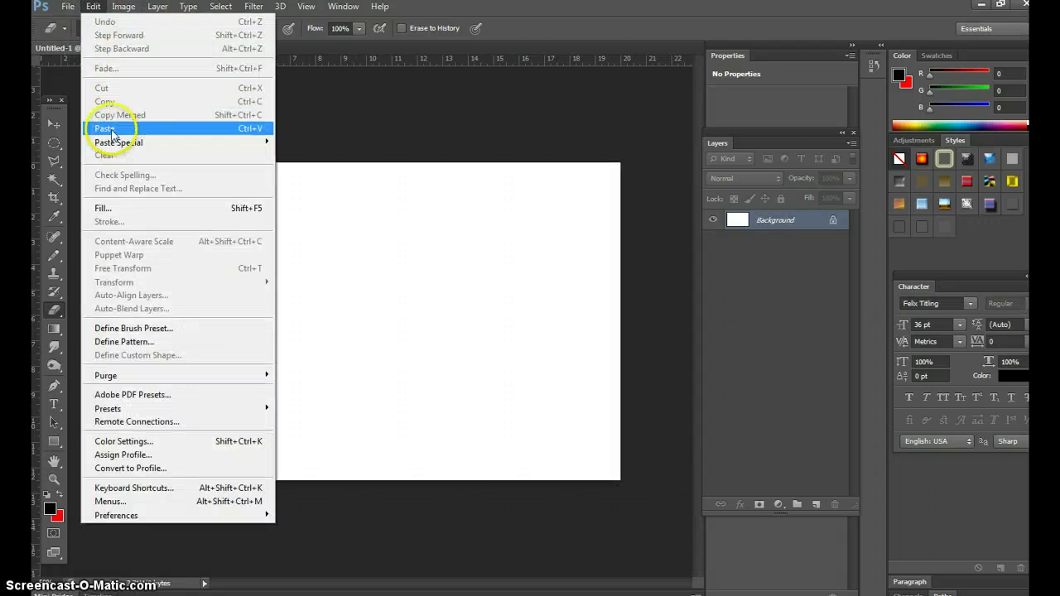
click(111, 129)
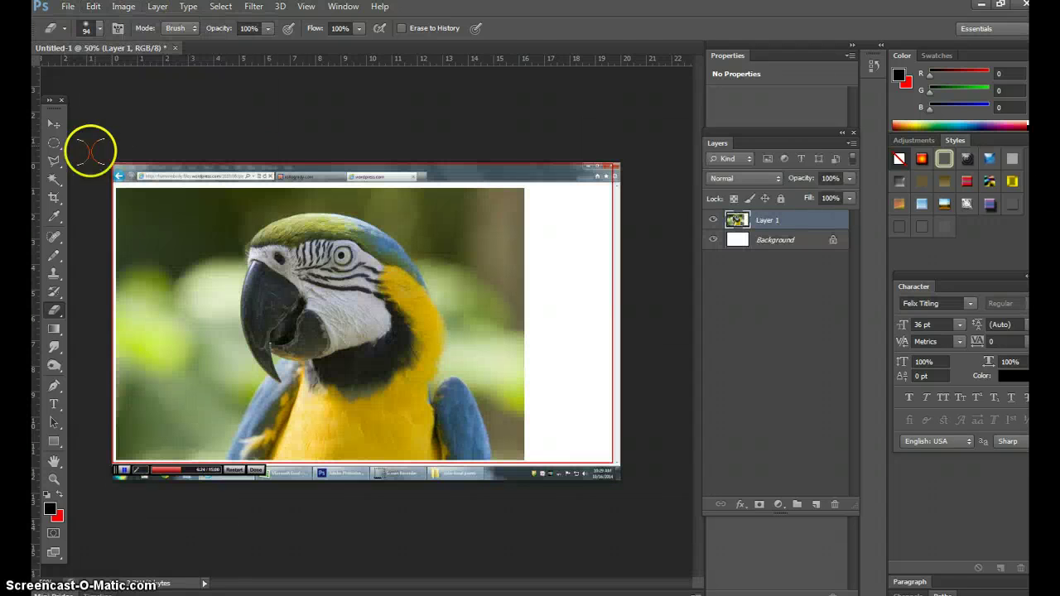
click(55, 198)
drag(125, 197, 510, 419)
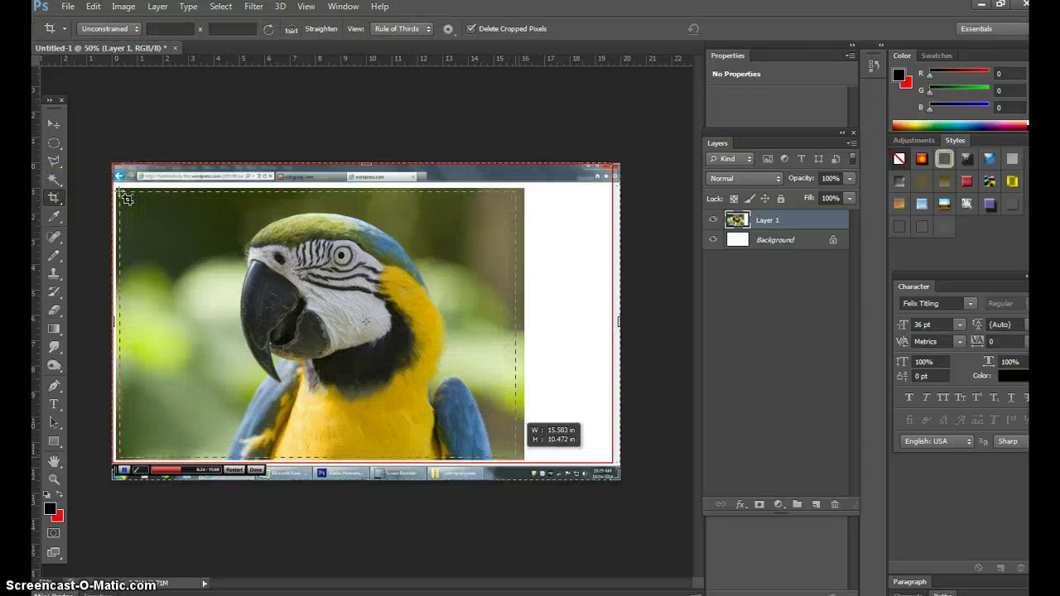
click(130, 228)
click(53, 197)
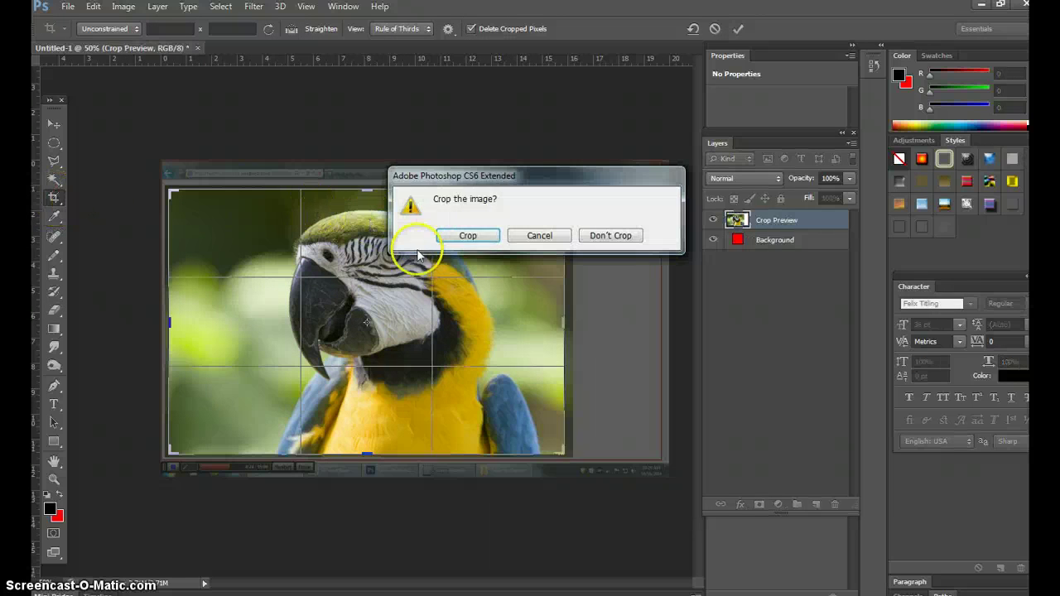
click(467, 235)
Delete the white Background layer, leaving only the cropped parrot layer
click(800, 248)
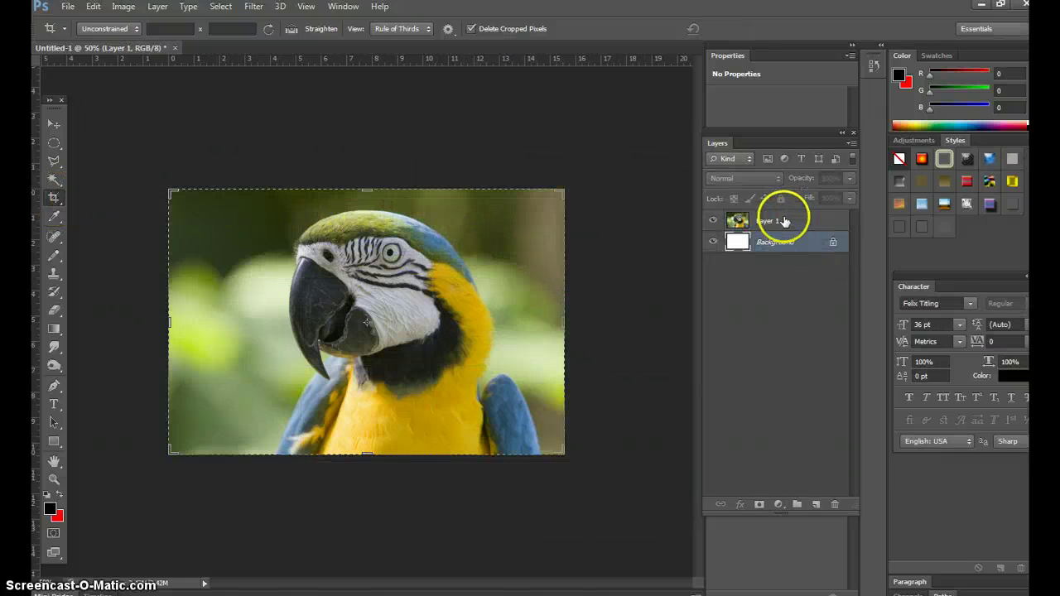
click(781, 219)
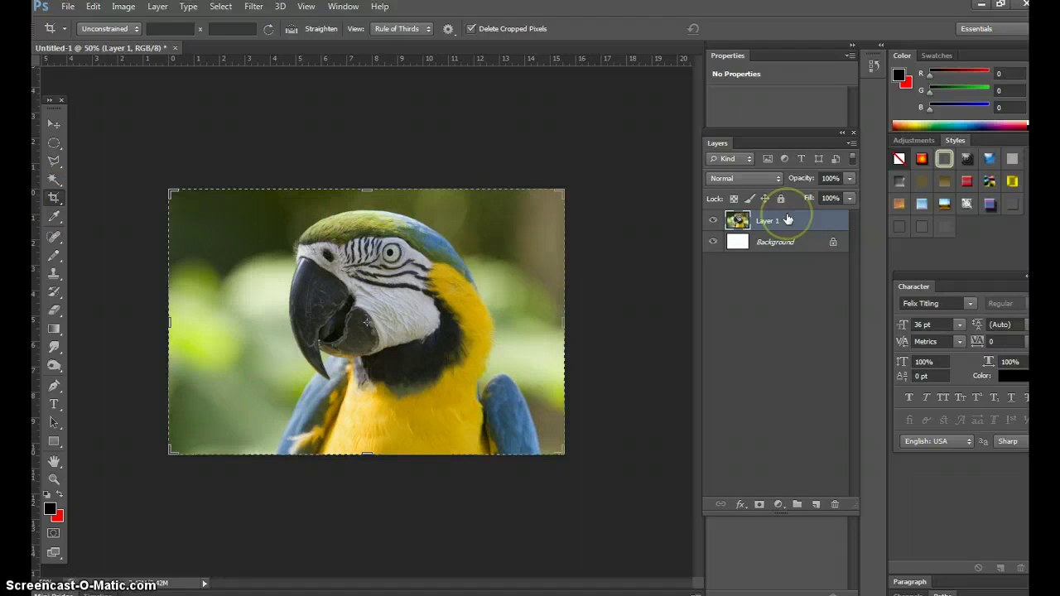
click(50, 122)
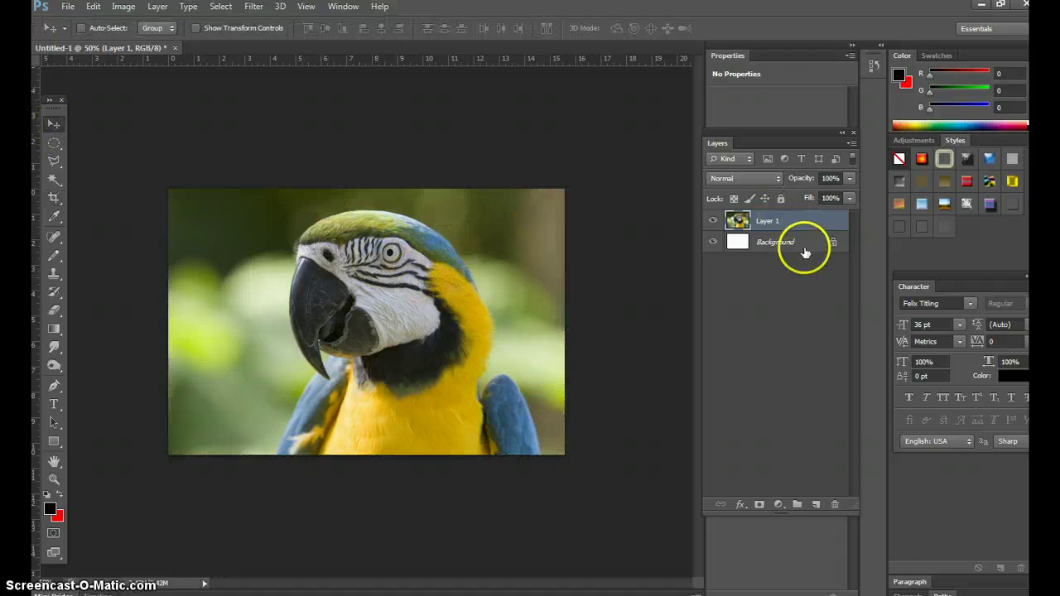
drag(774, 241, 835, 504)
Duplicate the parrot layer, naming the lower copy "color" and the upper copy "bnw"
mouse_move(775, 217)
mouse_down()
mouse_move(775, 497)
mouse_move(816, 504)
mouse_up()
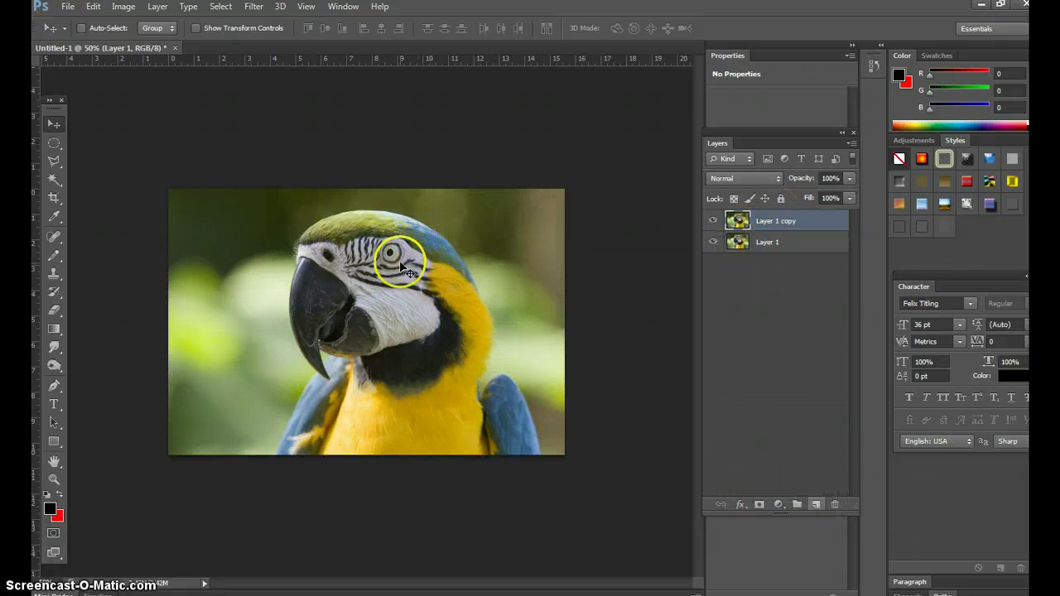
double_click(775, 242)
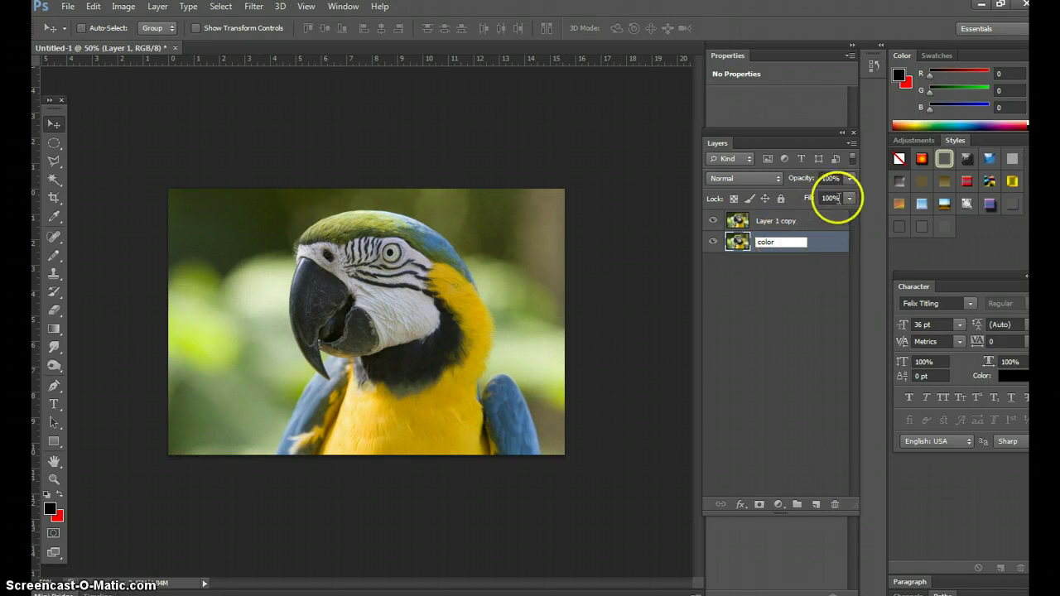
click(775, 221)
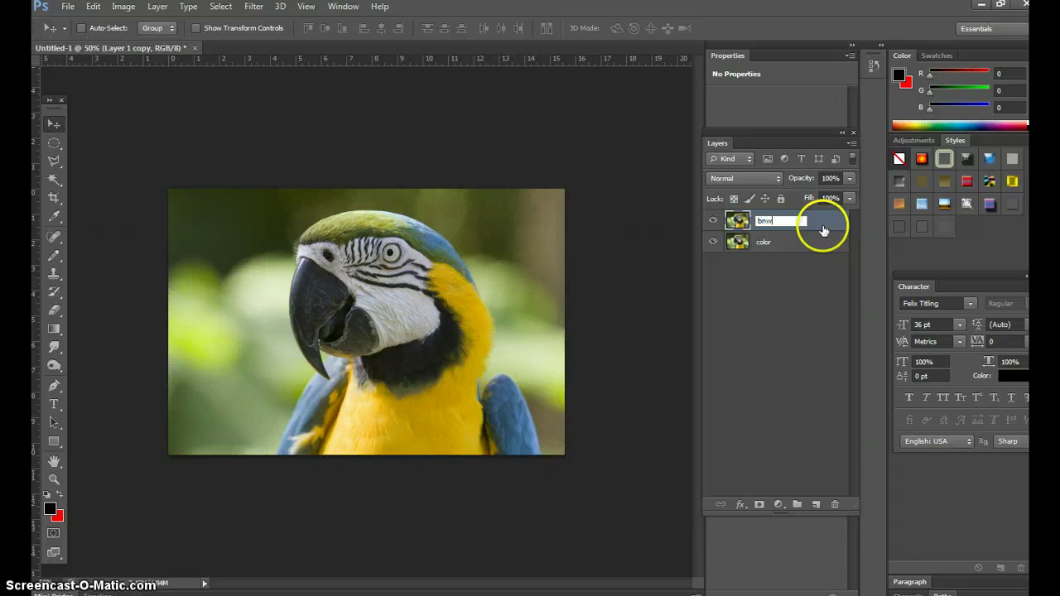
click(800, 217)
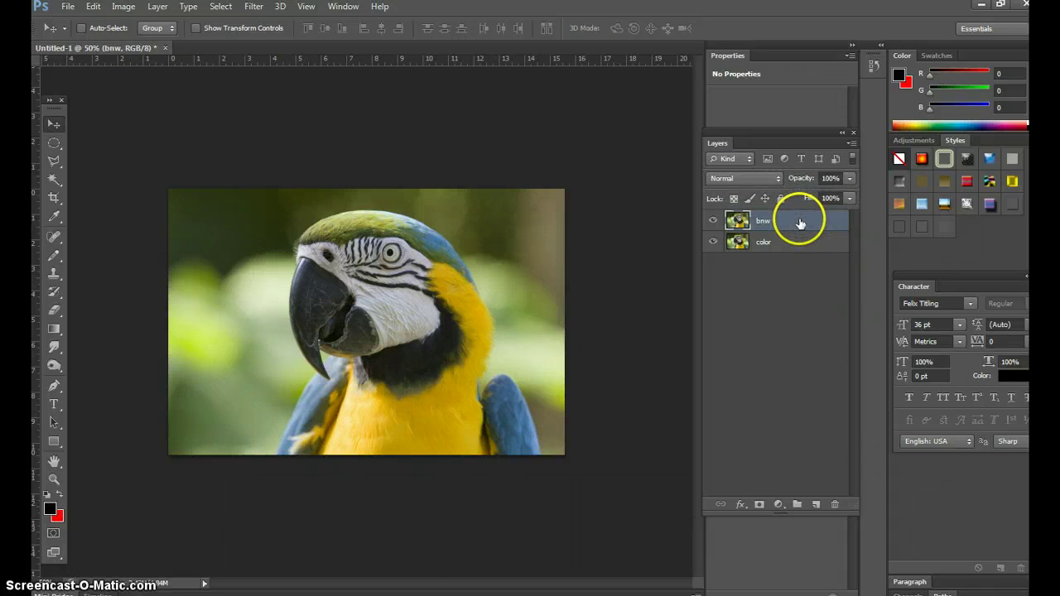
Start a Channel Mixer adjustment on the bnw layer and turn on Monochrome
click(124, 7)
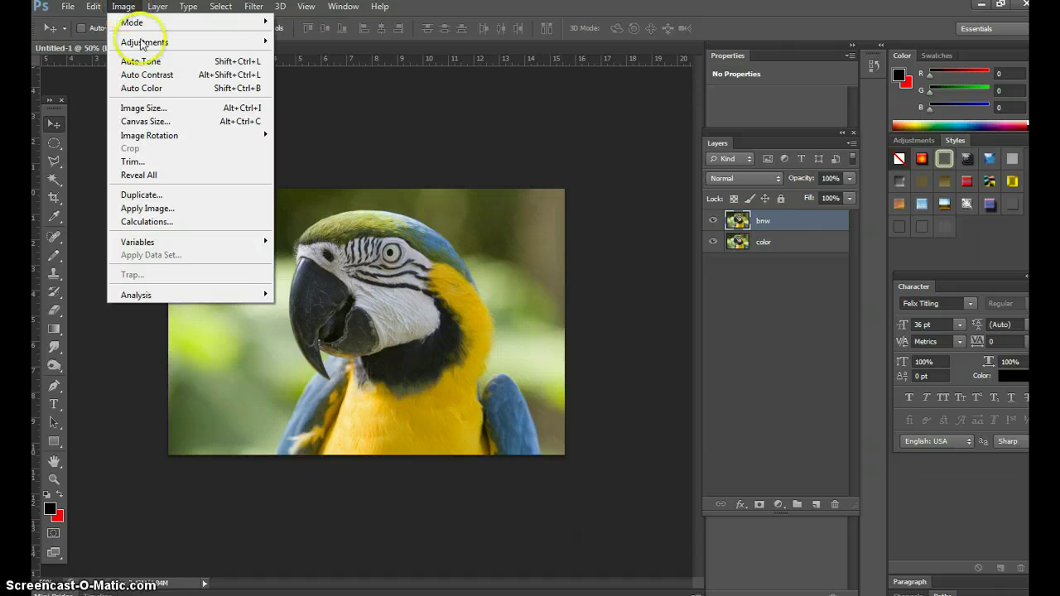
mouse_move(141, 41)
click(323, 170)
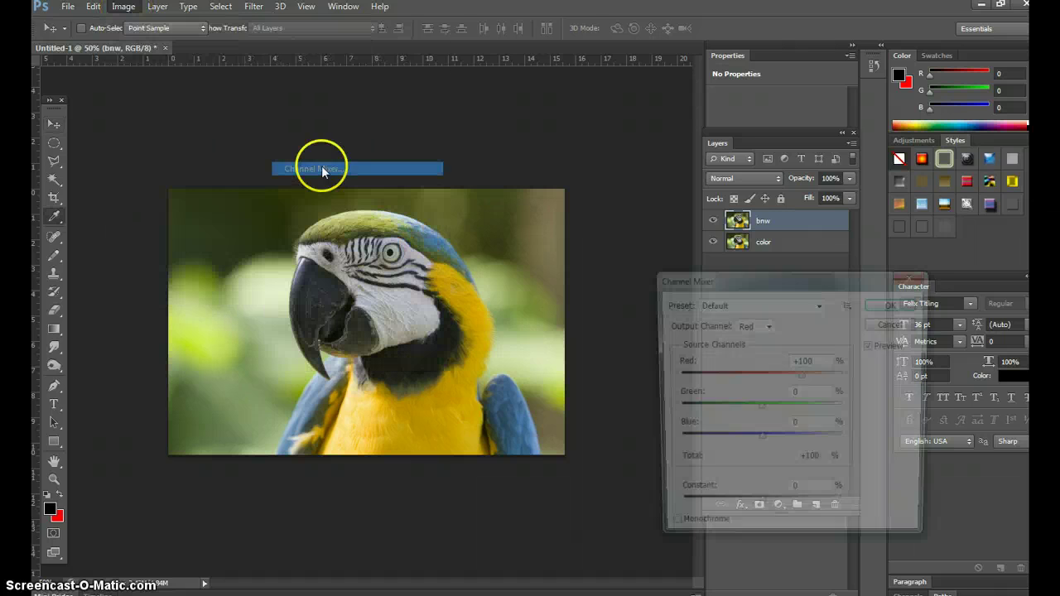
drag(753, 276, 808, 29)
click(727, 287)
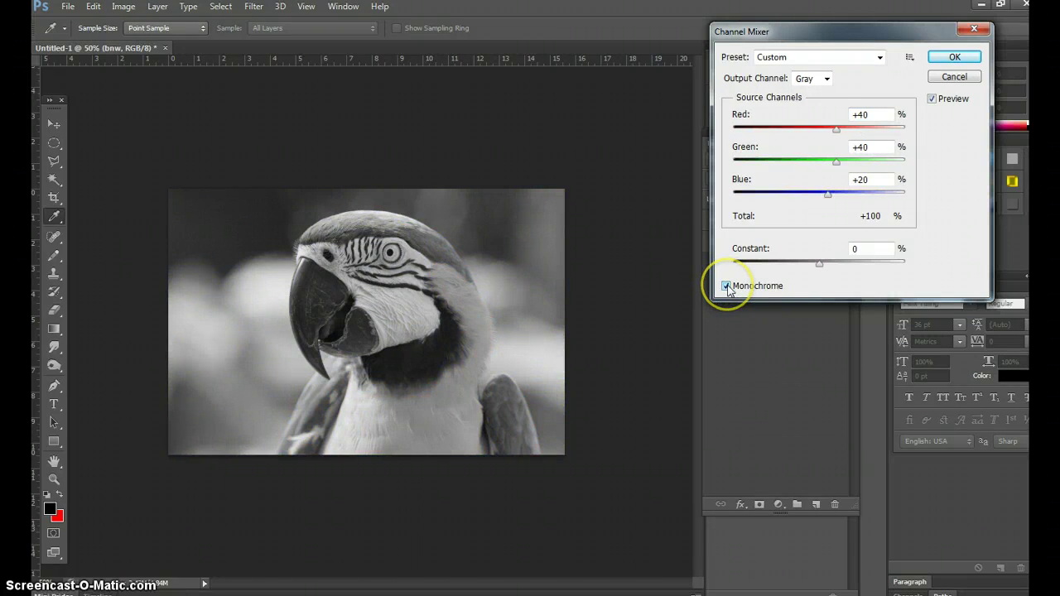
Set the Channel Mixer's Constant to -9% and apply the black-and-white adjustment
click(820, 263)
key(Up)
key(Up)
key(Up)
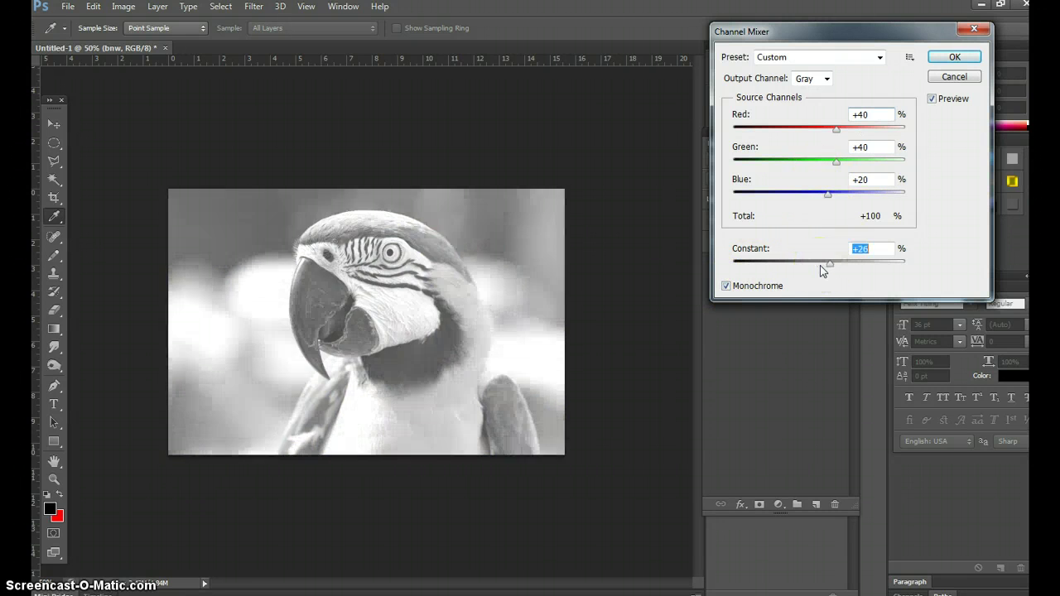
key(Down)
key(Down)
key(Down)
key(Down)
key(Down)
key(Down)
key(Down)
key(Down)
key(Down)
key(Down)
key(Down)
key(Down)
key(Down)
key(Down)
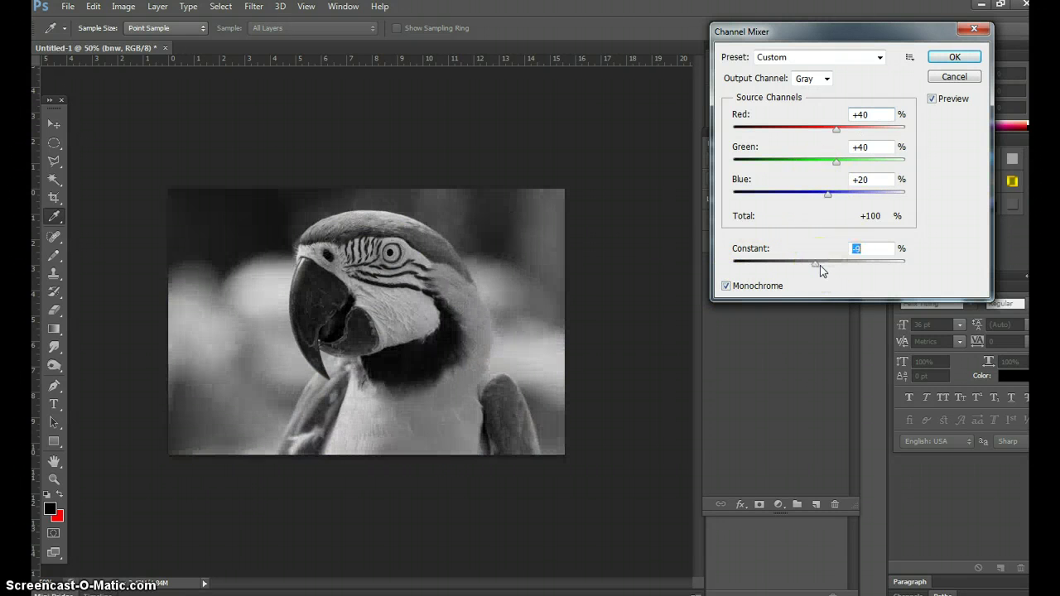
click(955, 58)
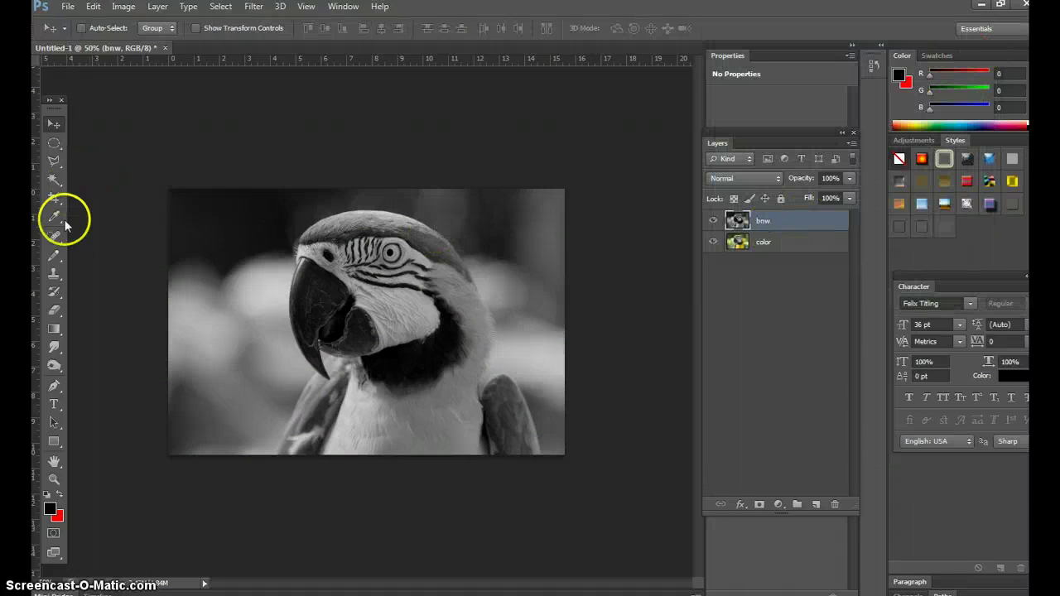
Erase the bnw layer over the parrot's head, body and wings with a soft 215 px Eraser, keeping the background black and white
click(53, 309)
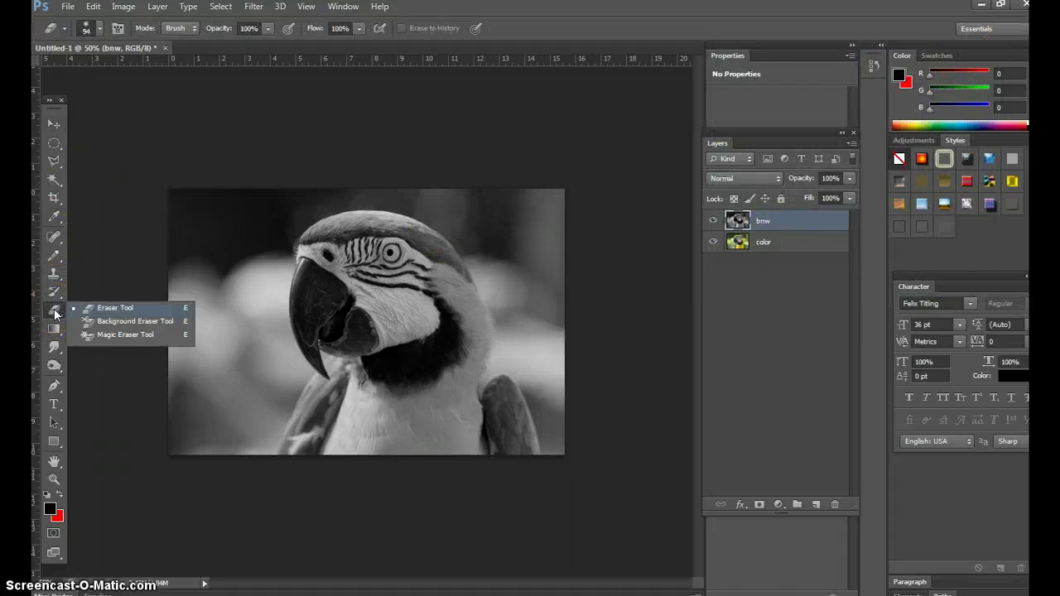
click(108, 305)
drag(336, 266, 364, 279)
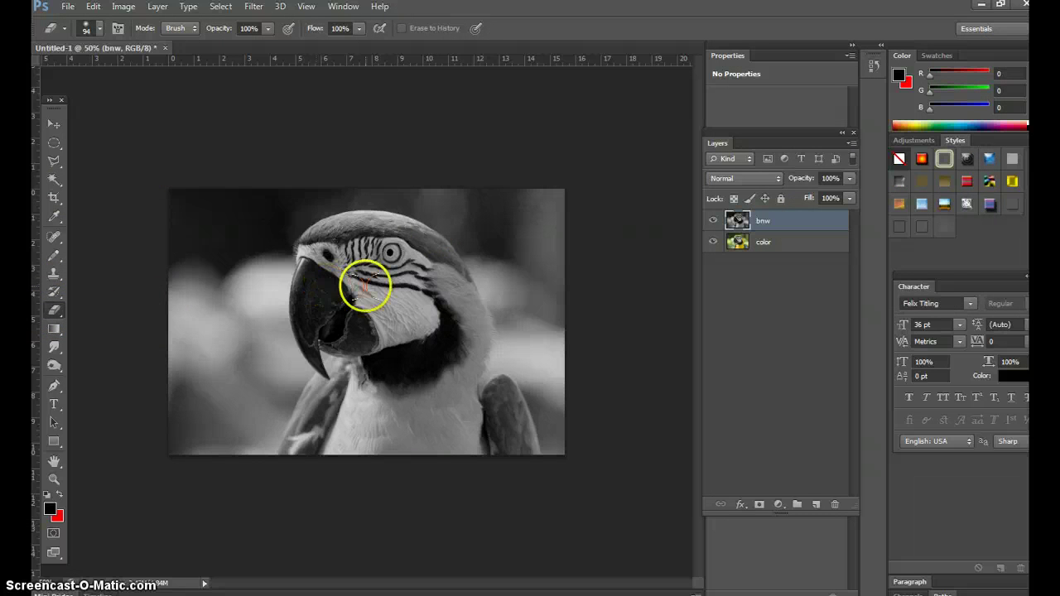
click(100, 30)
click(153, 73)
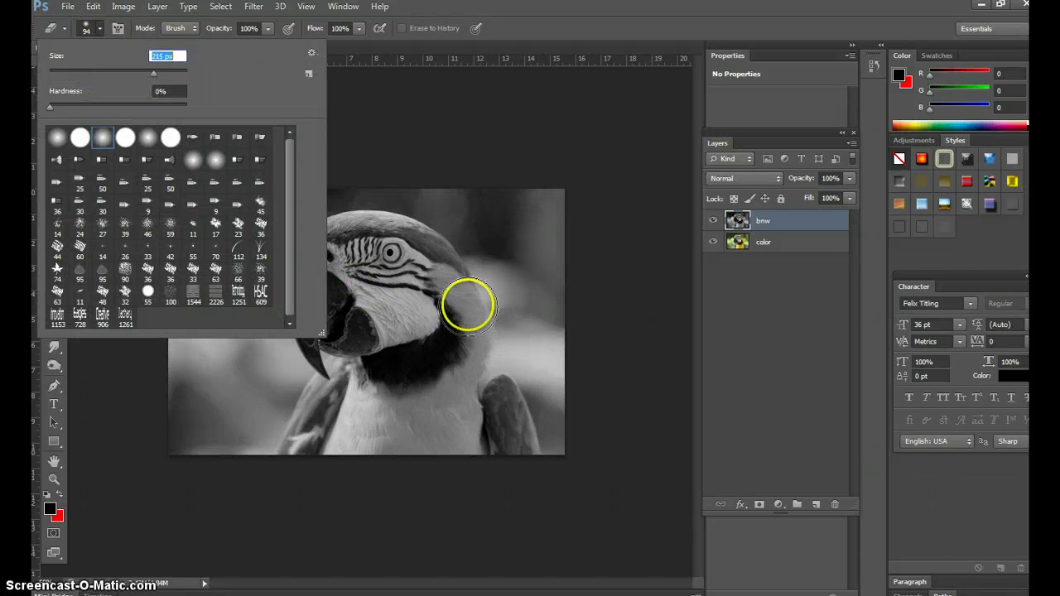
click(388, 254)
mouse_move(388, 254)
mouse_down()
mouse_move(482, 323)
mouse_move(434, 314)
mouse_move(404, 265)
mouse_move(389, 253)
mouse_move(393, 261)
mouse_move(367, 260)
mouse_move(417, 273)
mouse_move(454, 312)
mouse_move(411, 316)
mouse_move(407, 395)
mouse_move(416, 372)
mouse_move(397, 366)
mouse_move(342, 377)
mouse_up()
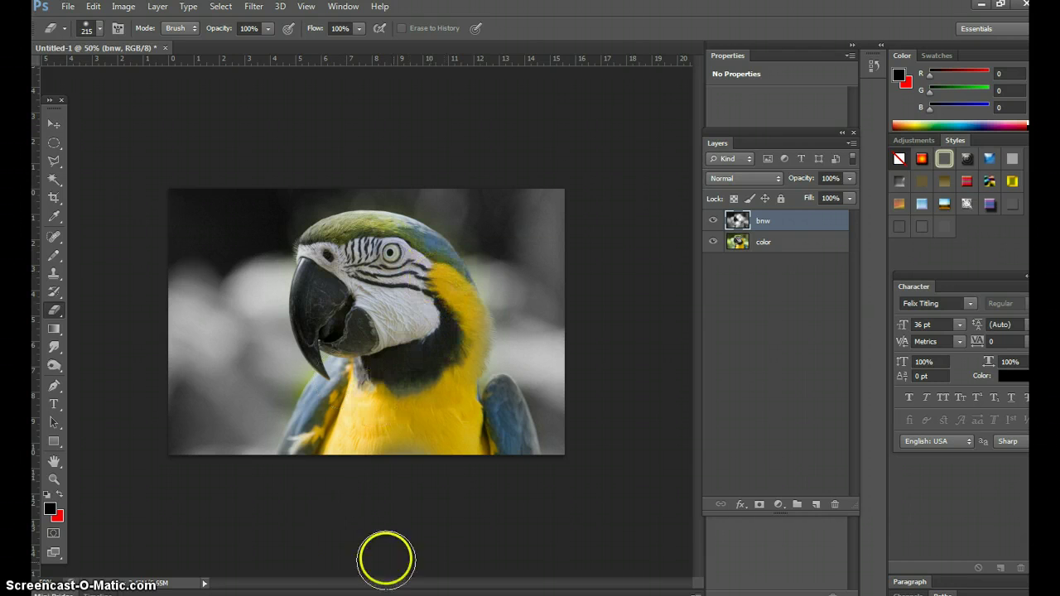
Toggle the visibility of the color and bnw layers to check the erased area and compare the picture with the original
click(713, 242)
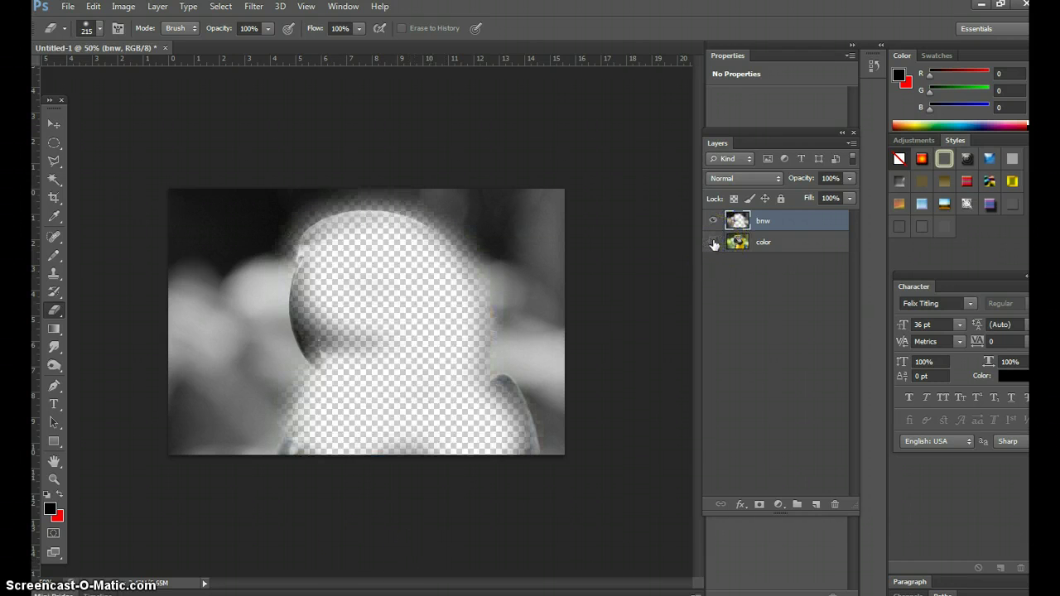
click(713, 242)
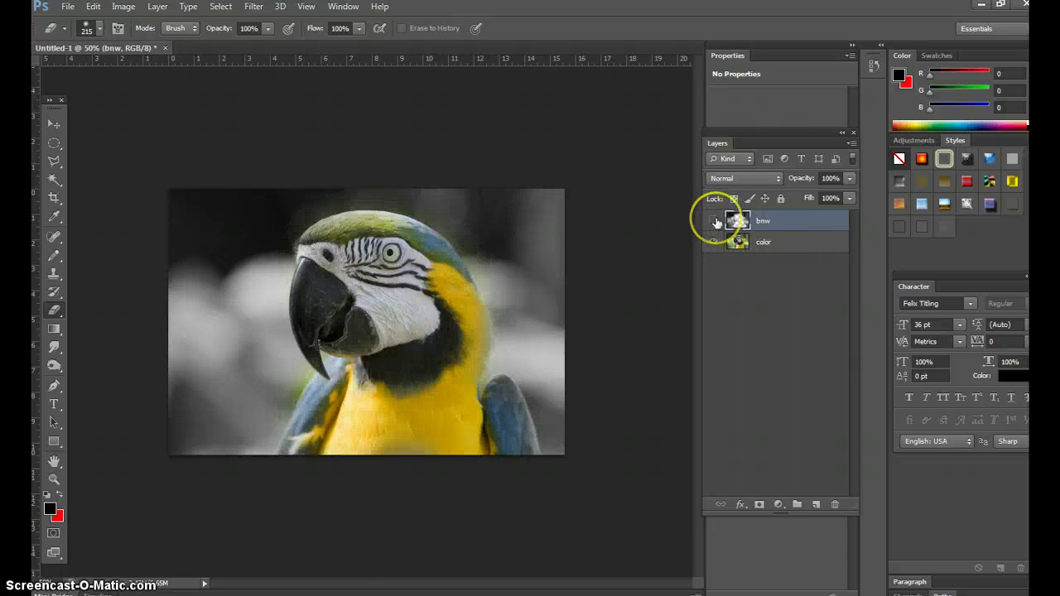
click(714, 222)
click(714, 221)
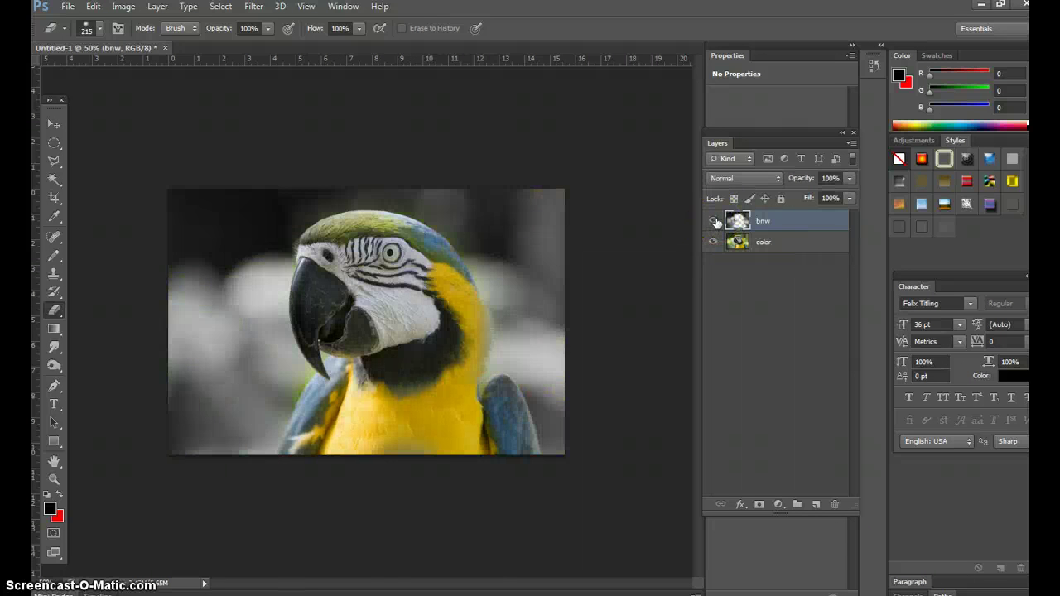
click(716, 222)
click(716, 222)
click(715, 221)
click(715, 222)
click(712, 222)
click(712, 221)
click(85, 30)
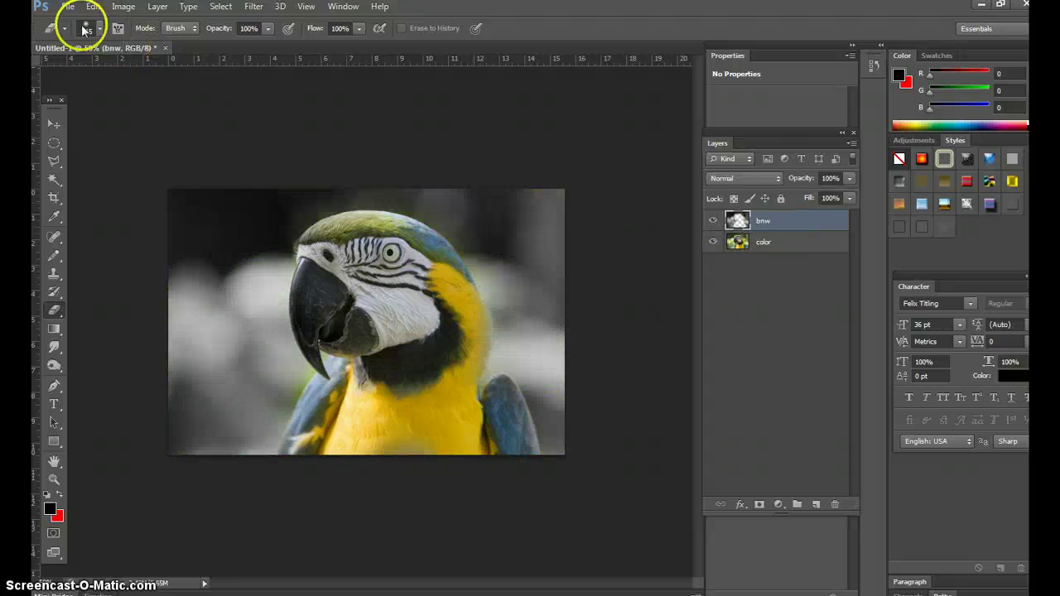
Start saving a copy of the document and create and open a new folder named "parot" inside color focal points
click(67, 7)
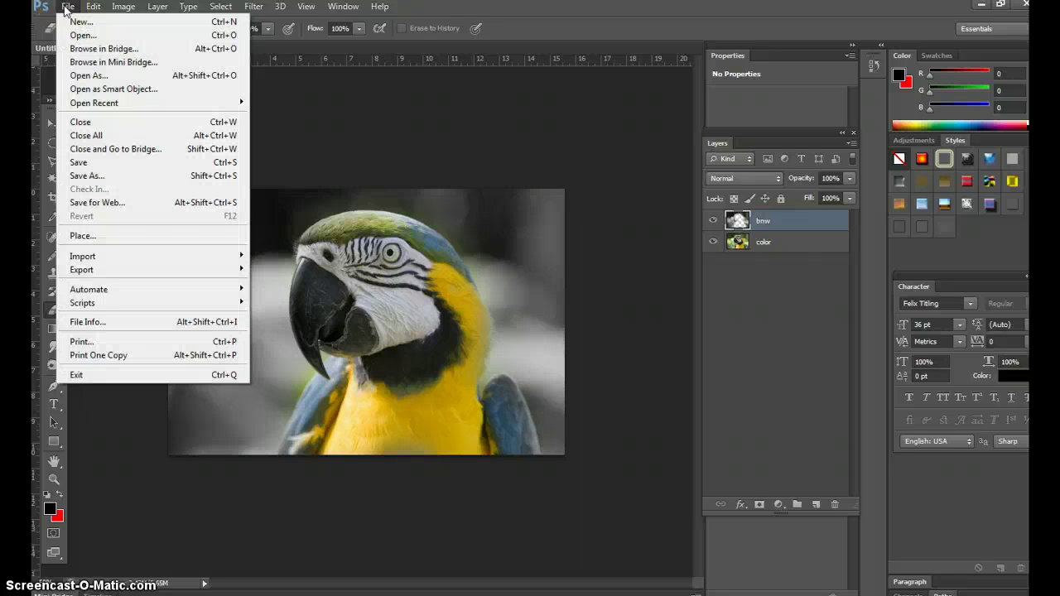
click(91, 176)
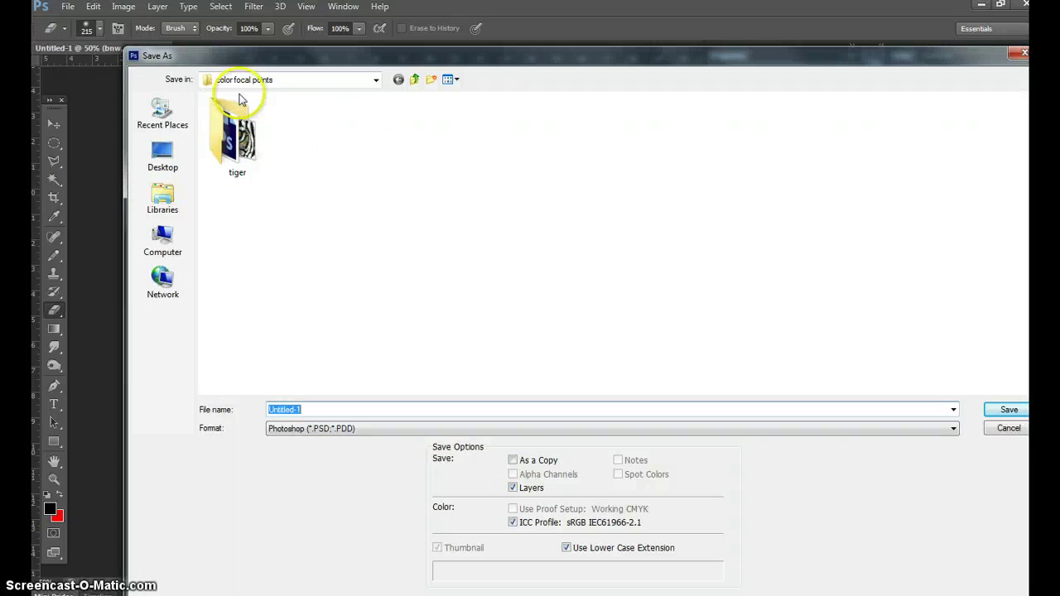
right_click(313, 151)
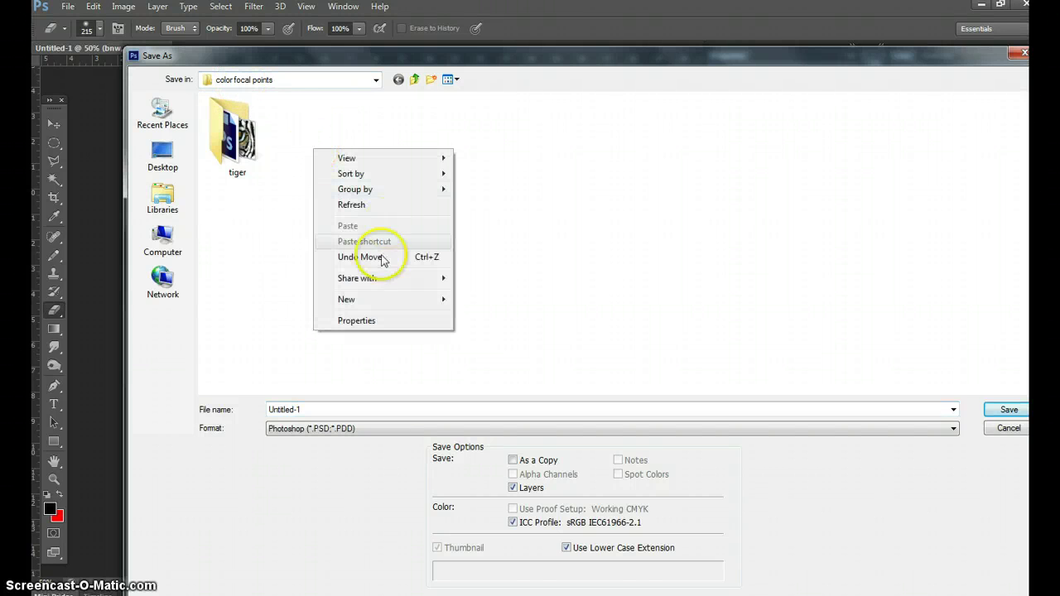
mouse_move(373, 306)
click(484, 296)
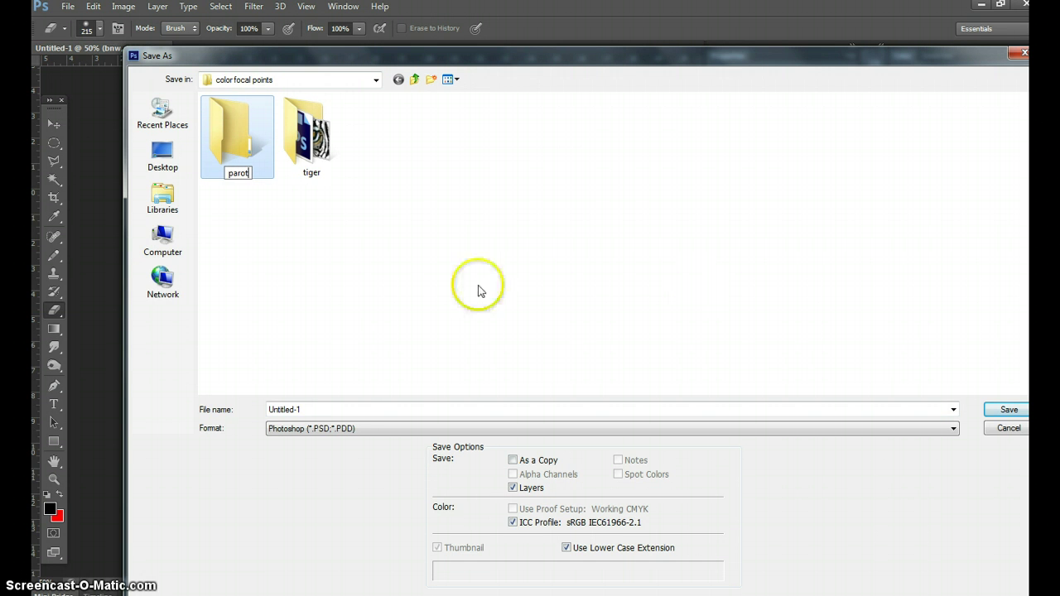
double_click(239, 145)
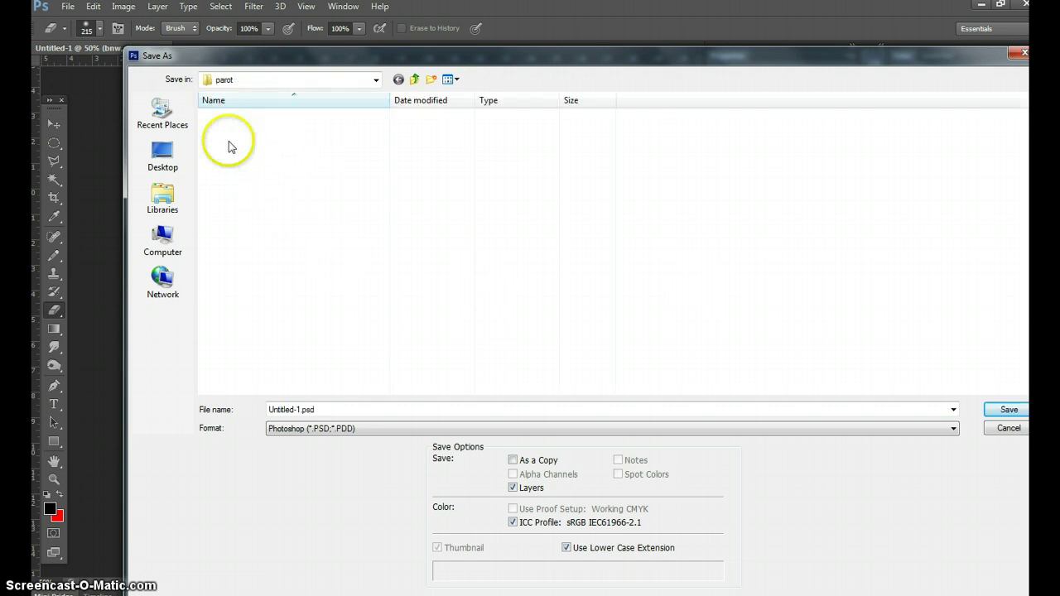
Save the document as parot-1.psd in the parot folder with Maximize Compatibility on
double_click(290, 410)
drag(296, 410, 228, 416)
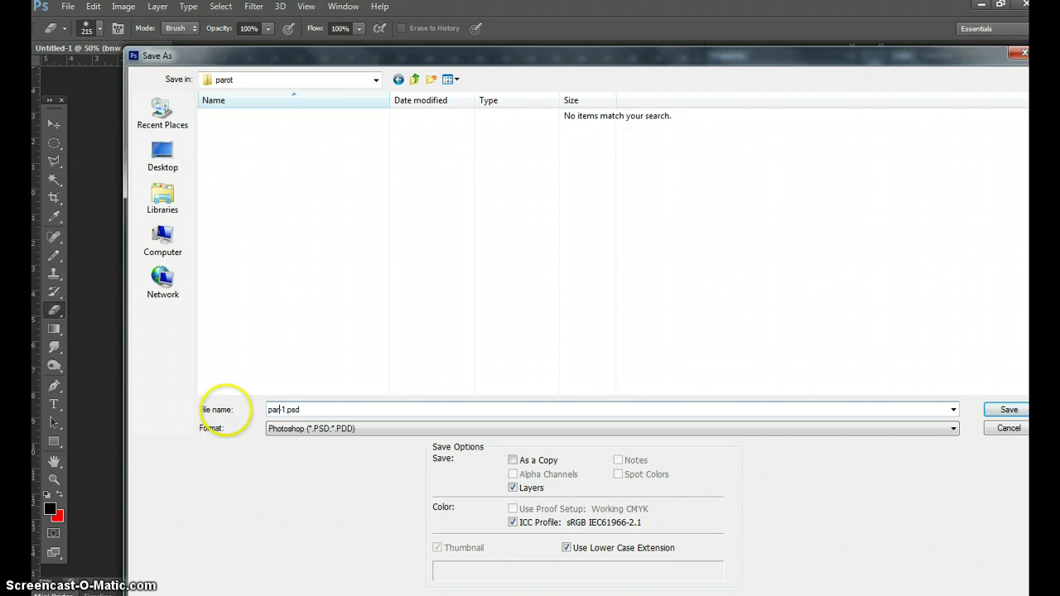
click(1017, 415)
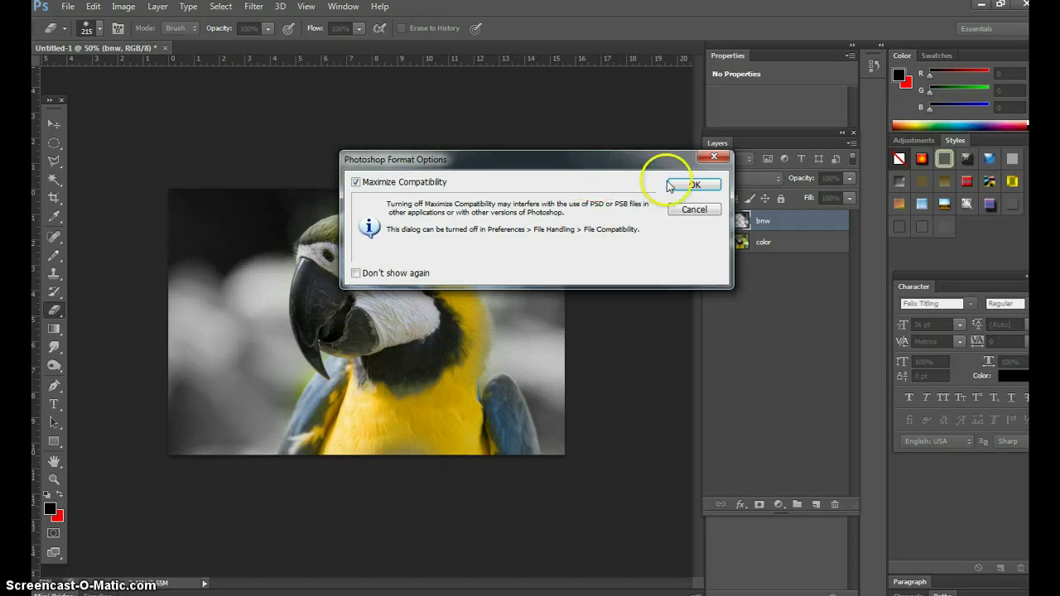
click(679, 189)
Export the picture for web as a maximum-quality JPEG named parot-1.jpg into the parot folder
click(68, 7)
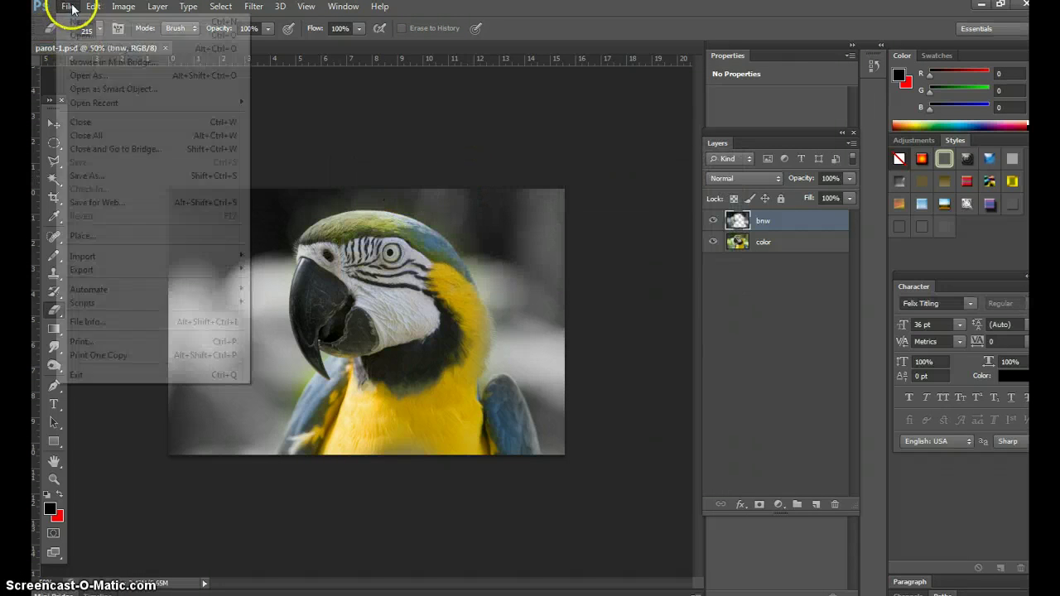
click(106, 202)
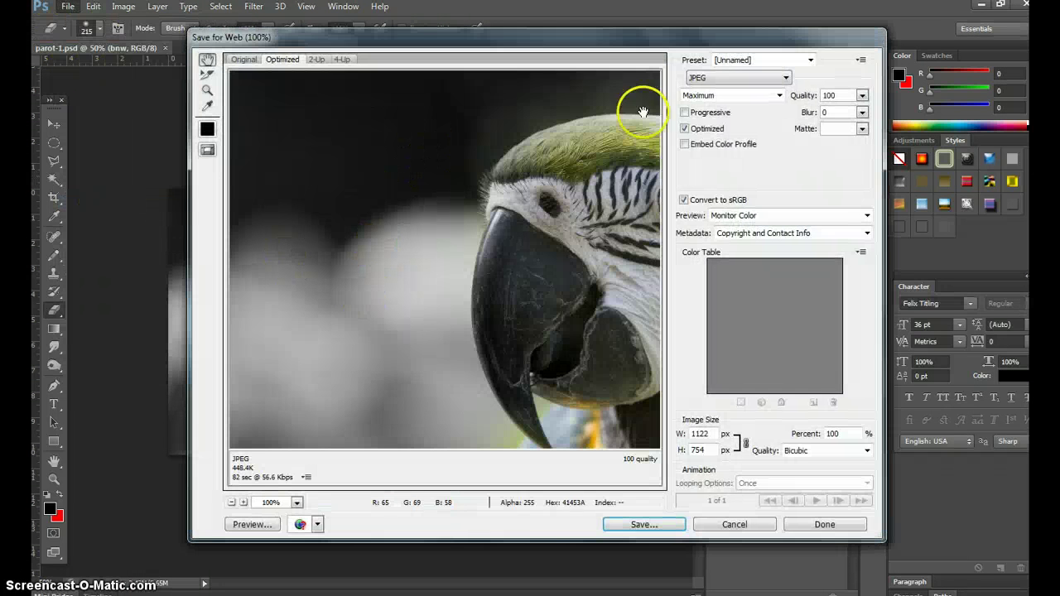
drag(573, 289, 374, 183)
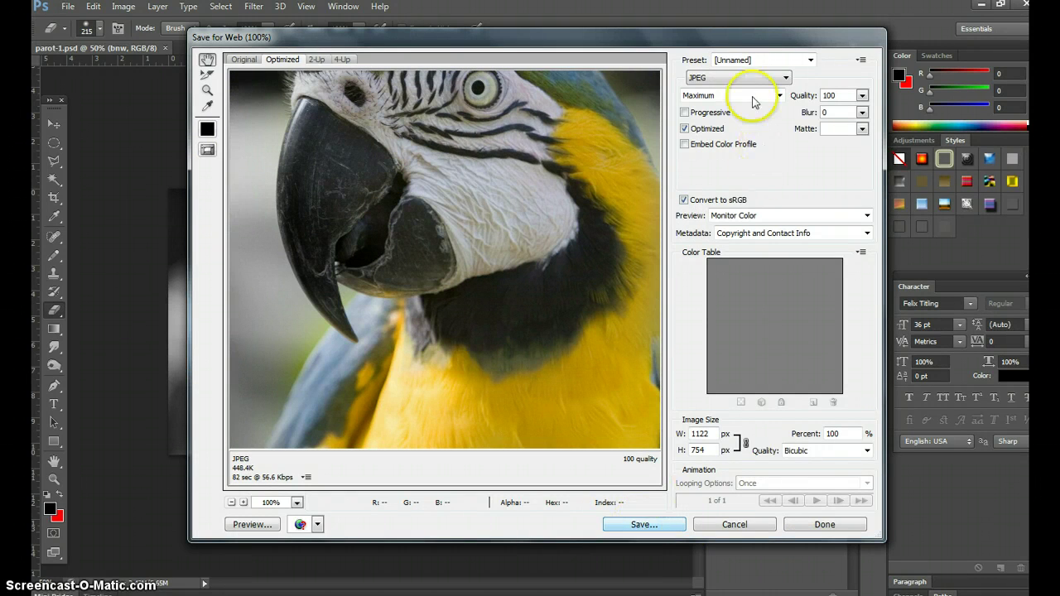
click(654, 525)
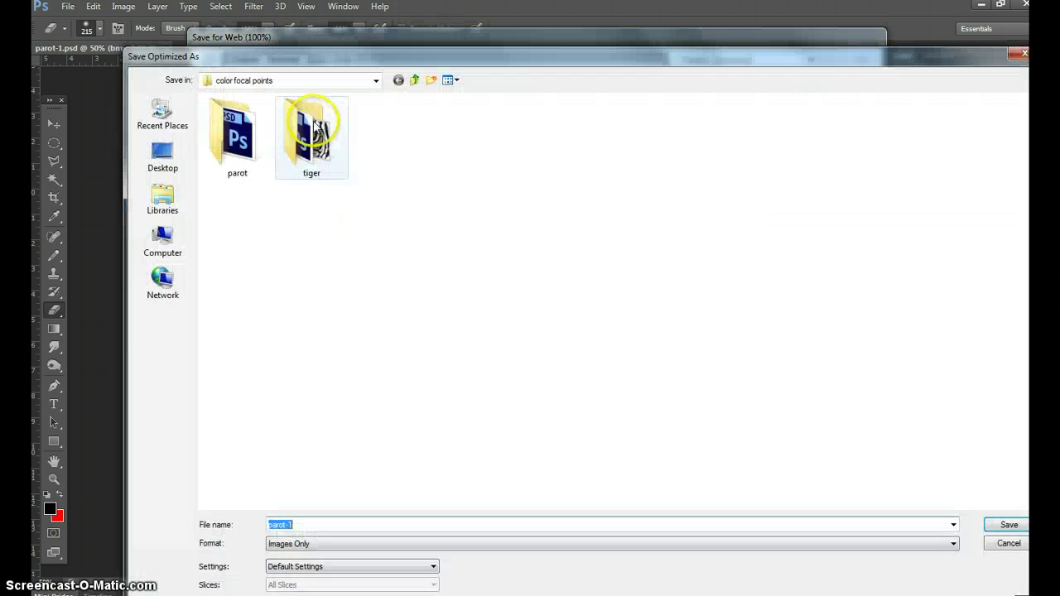
click(235, 142)
double_click(234, 143)
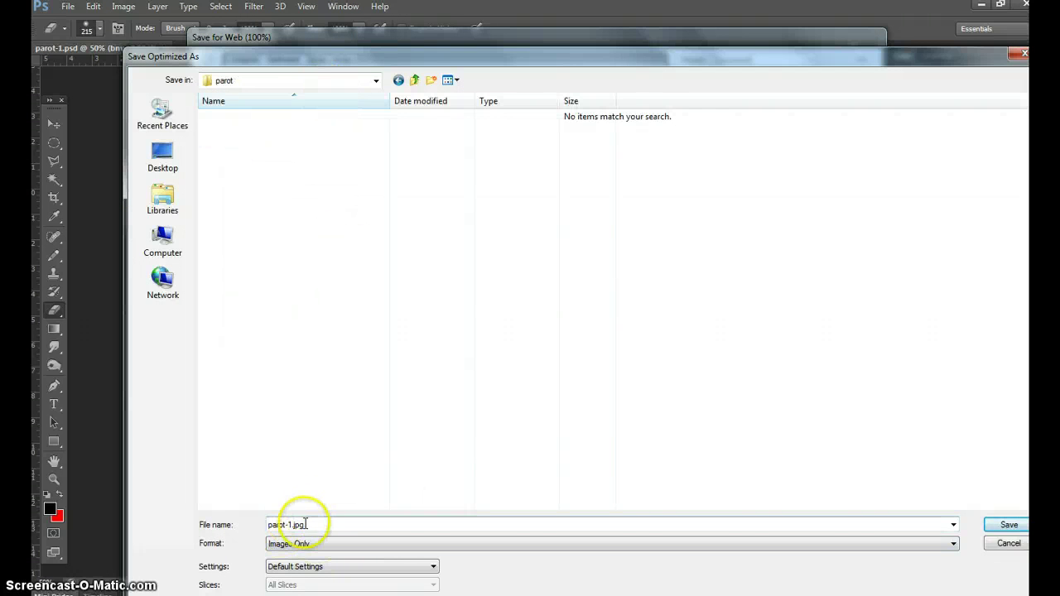
click(1007, 525)
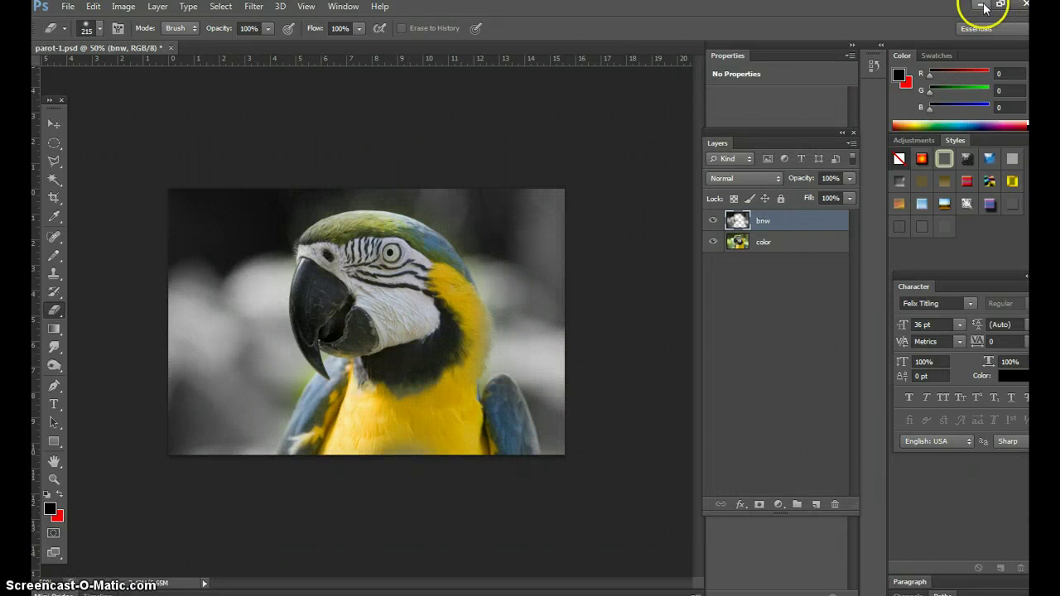
Switch to the file explorer, preview the tiger JPEG in the tiger folder and return to the color focal points folder
click(982, 5)
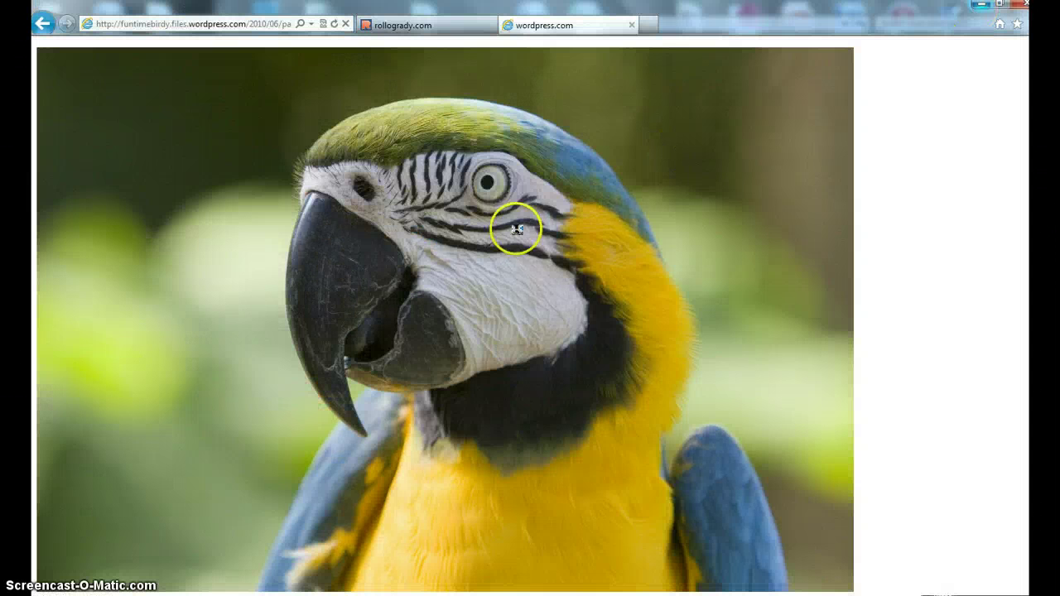
click(983, 7)
double_click(326, 183)
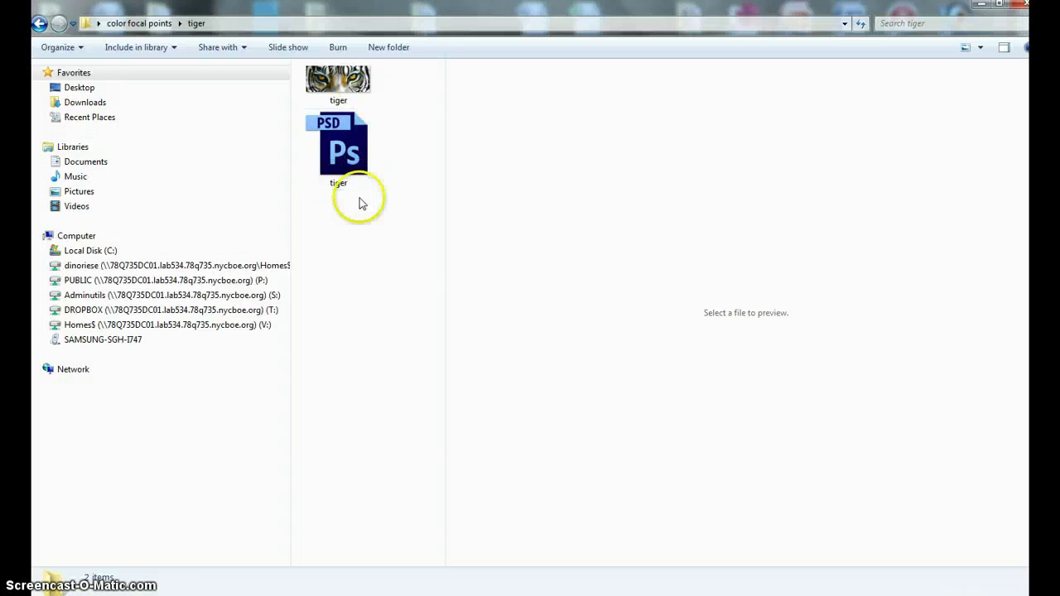
click(345, 87)
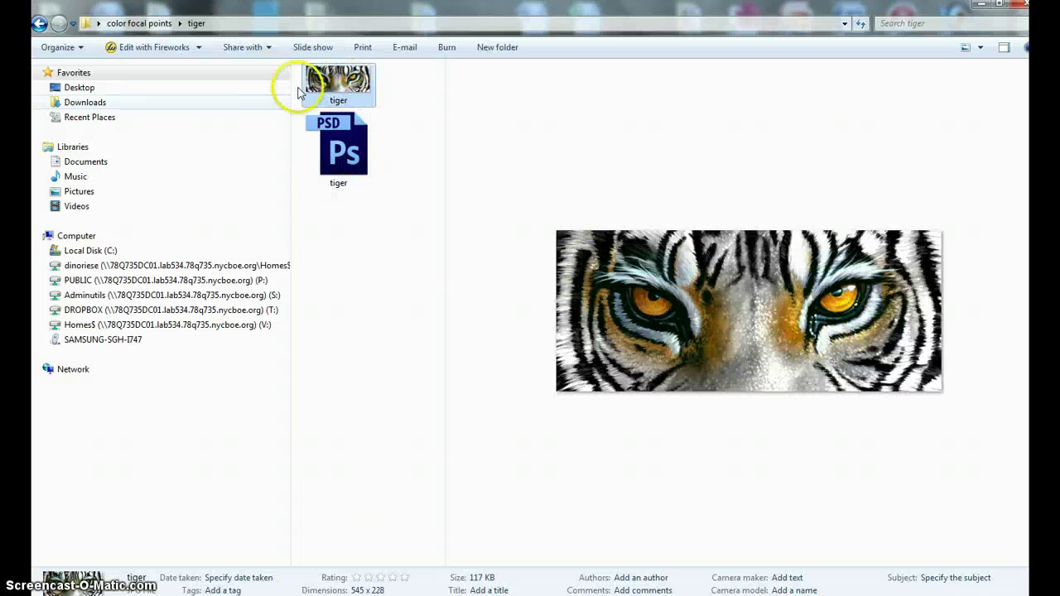
click(38, 25)
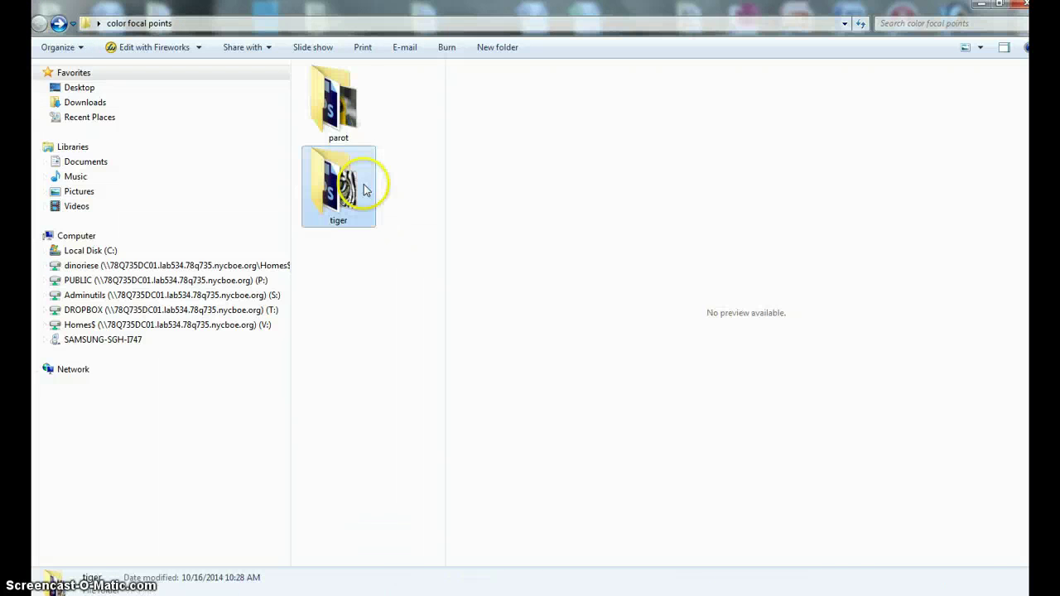
Open the parot folder, preview the parot-1 JPEG and return to the color focal points folder
double_click(337, 116)
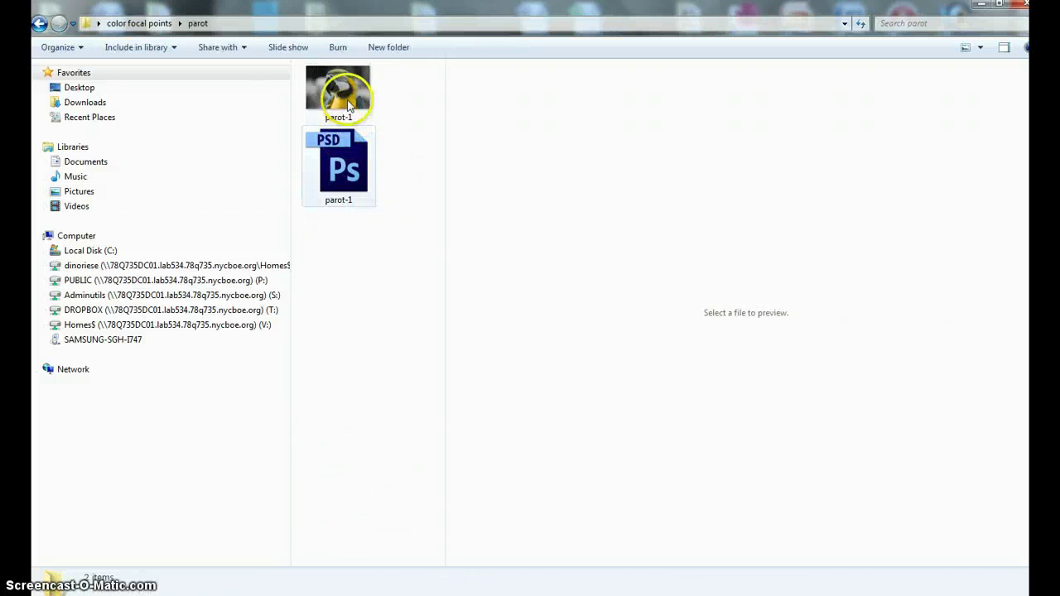
click(338, 90)
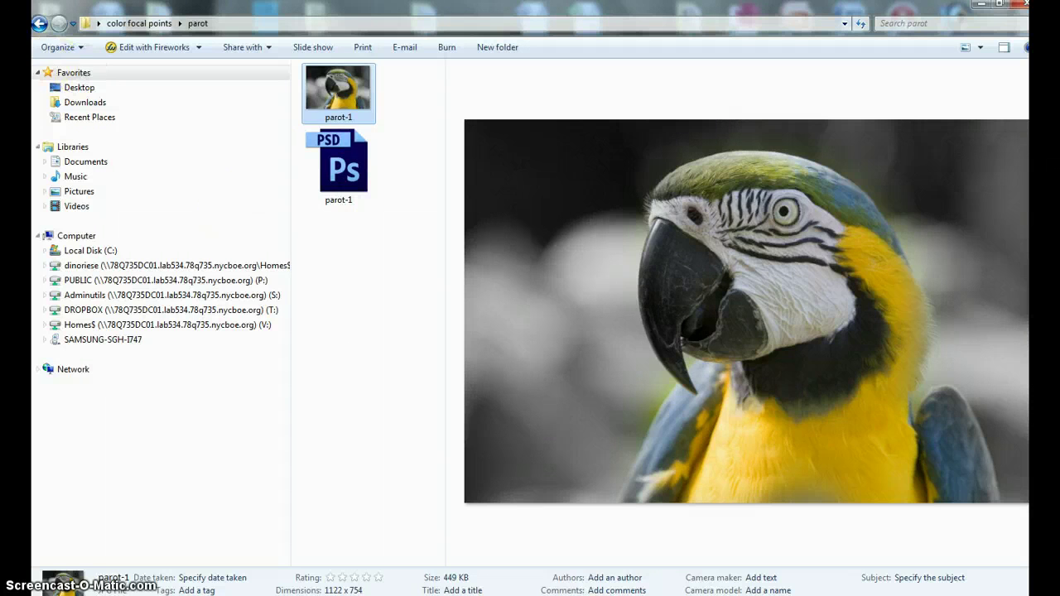
click(39, 24)
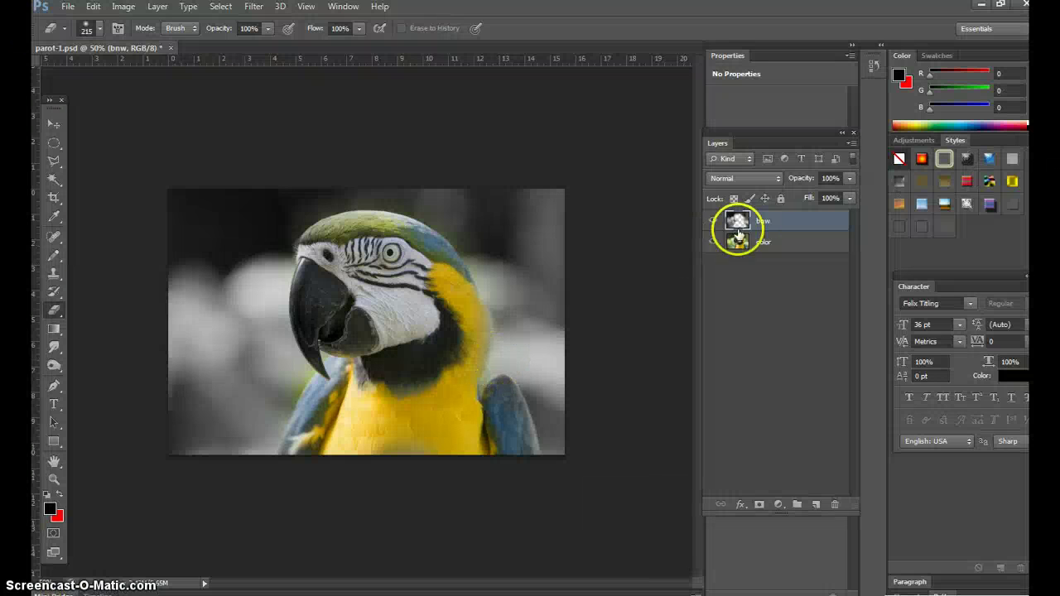
Switch to Photoshop, hide both parrot layers, and view the bnw layer alone and the color layer alone
click(714, 242)
click(713, 222)
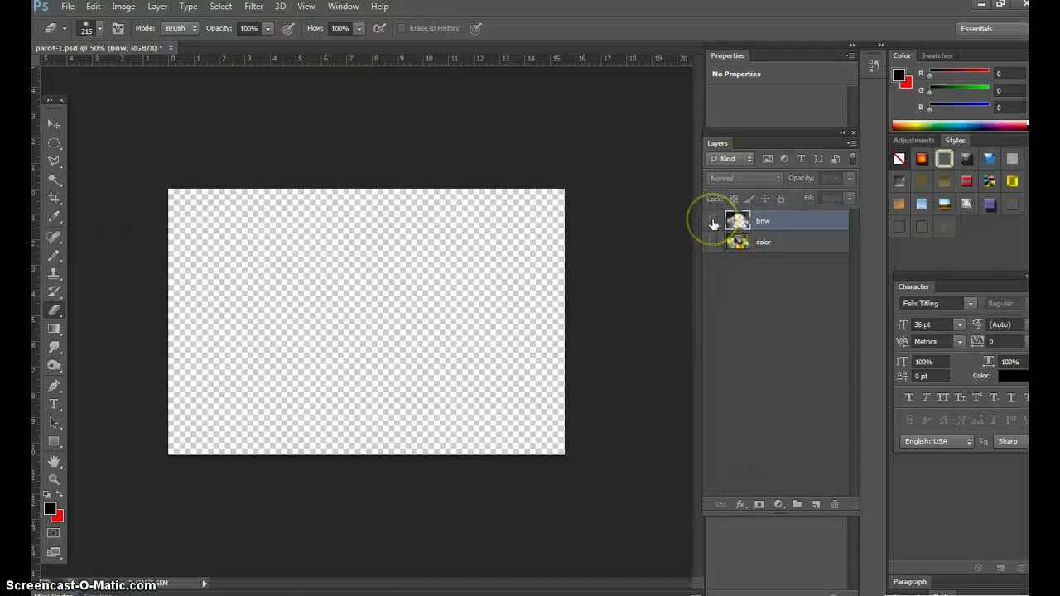
click(714, 222)
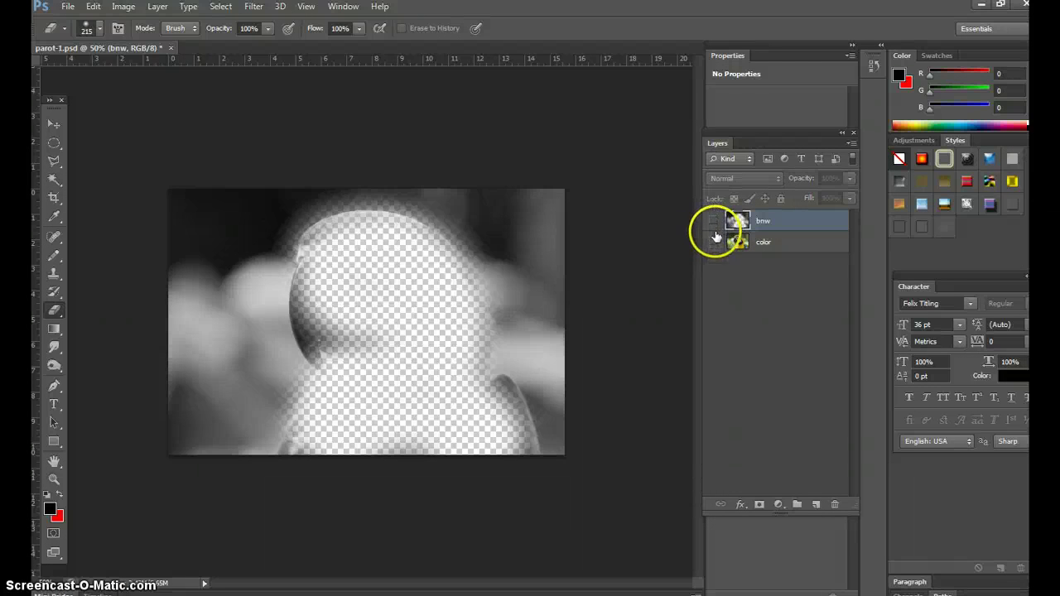
click(713, 221)
click(712, 241)
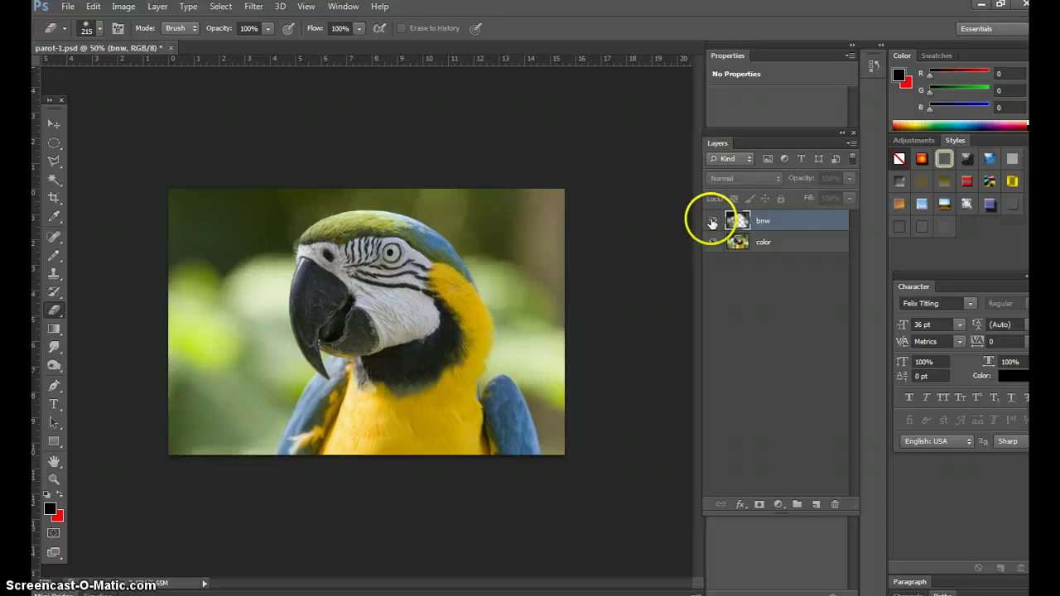
Isolate the bnw layer to examine its erased area, isolate the color layer, and show both layers together again
click(712, 222)
click(714, 242)
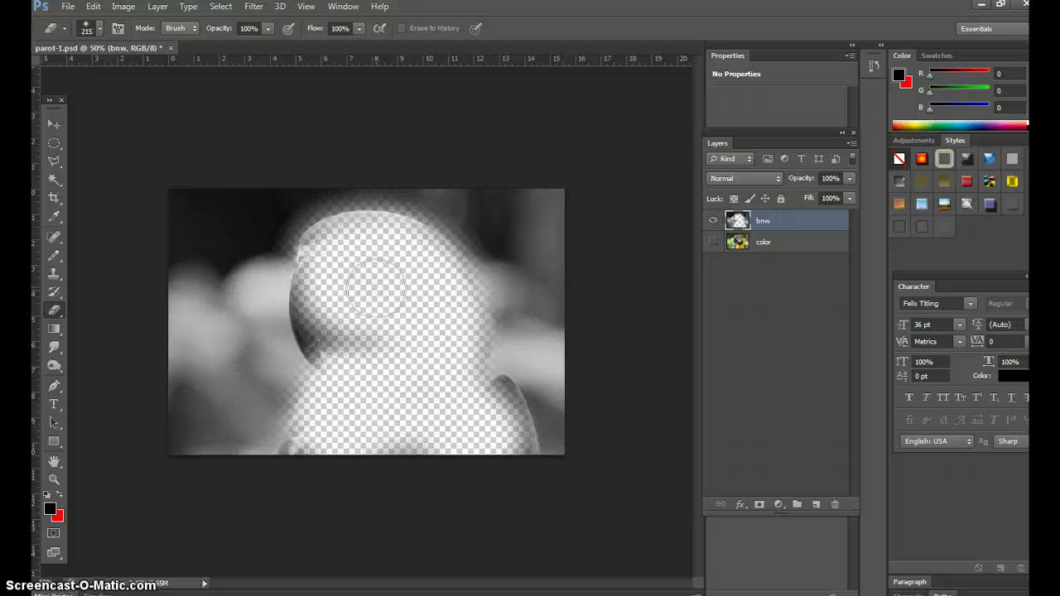
mouse_move(375, 287)
mouse_down()
mouse_move(362, 256)
mouse_move(343, 246)
mouse_move(237, 248)
mouse_up()
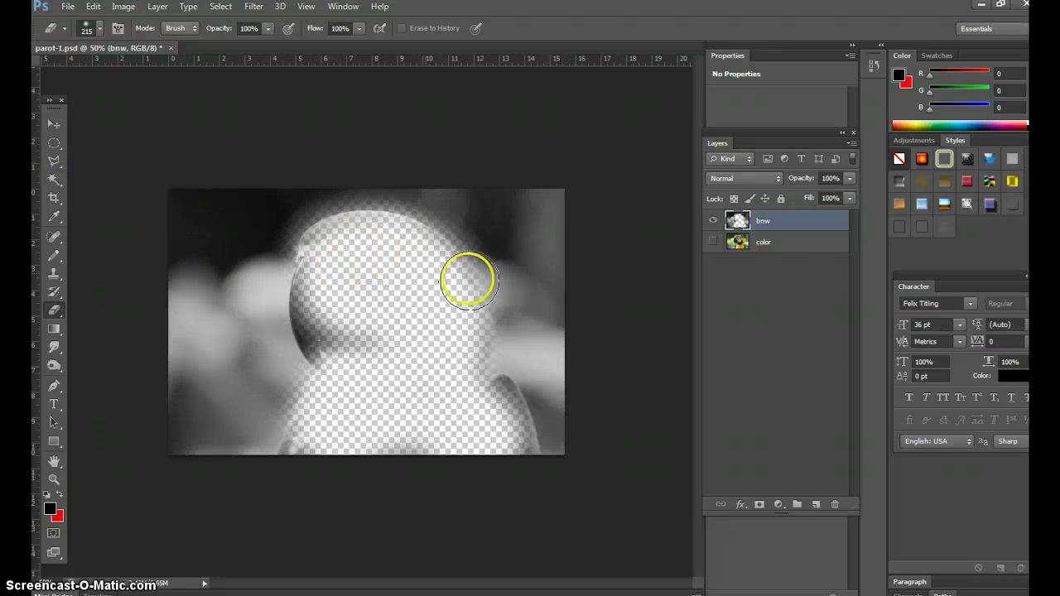
click(714, 241)
click(713, 220)
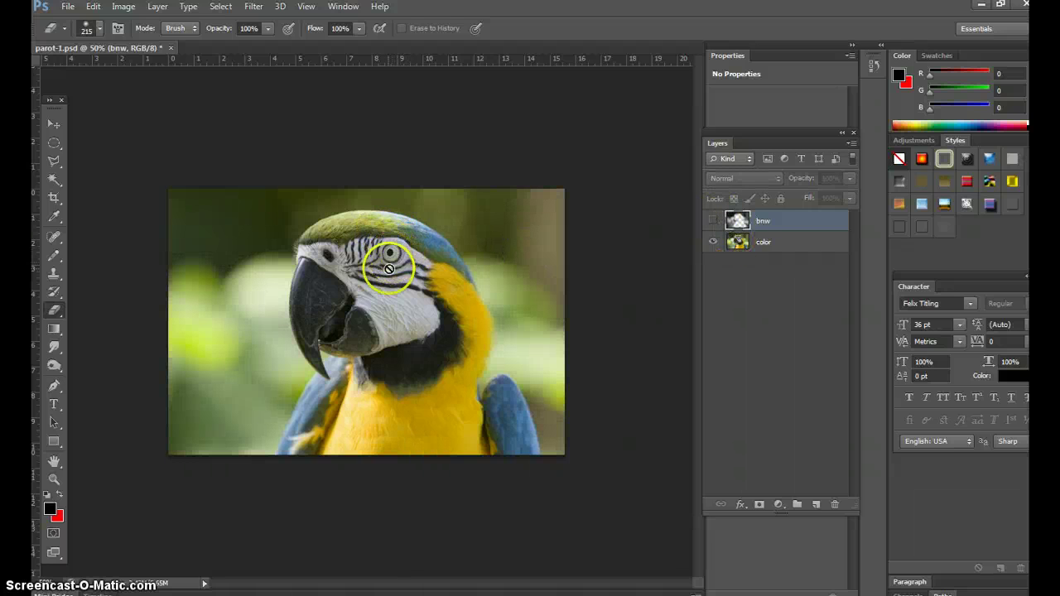
click(713, 221)
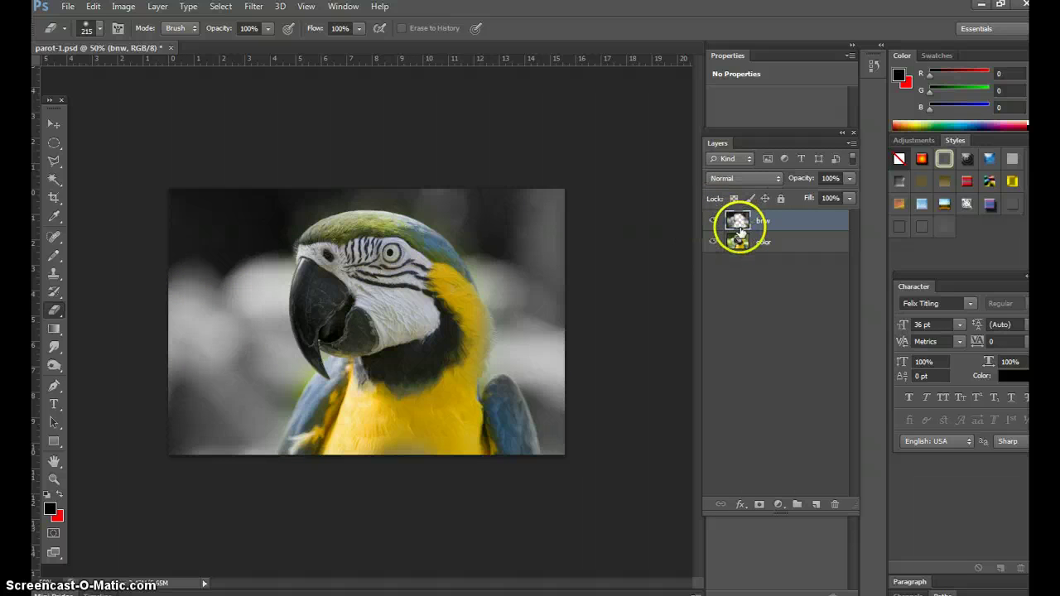